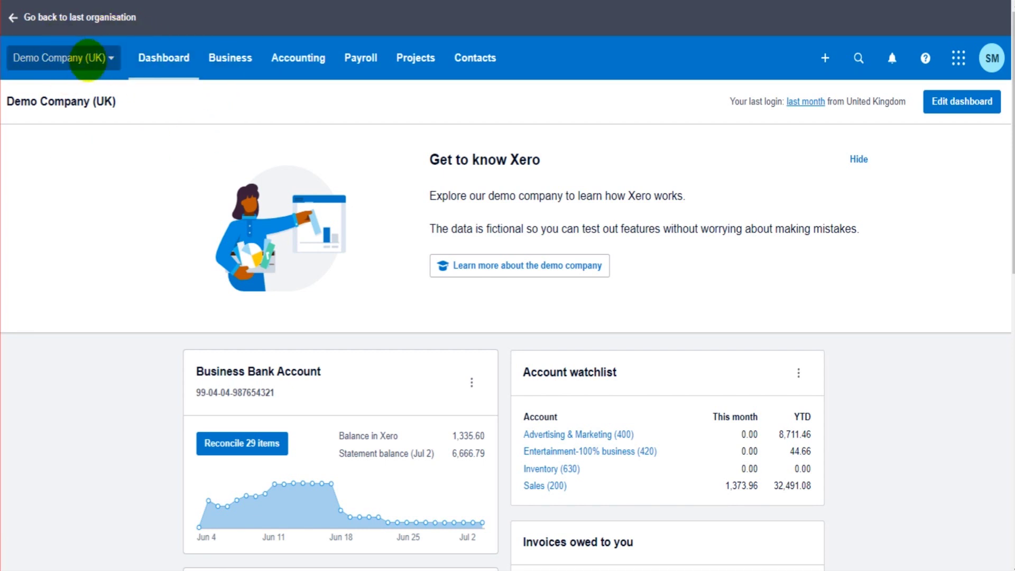
Open the Demo Company (UK) organisation settings and go to Invoice settings.
click(86, 57)
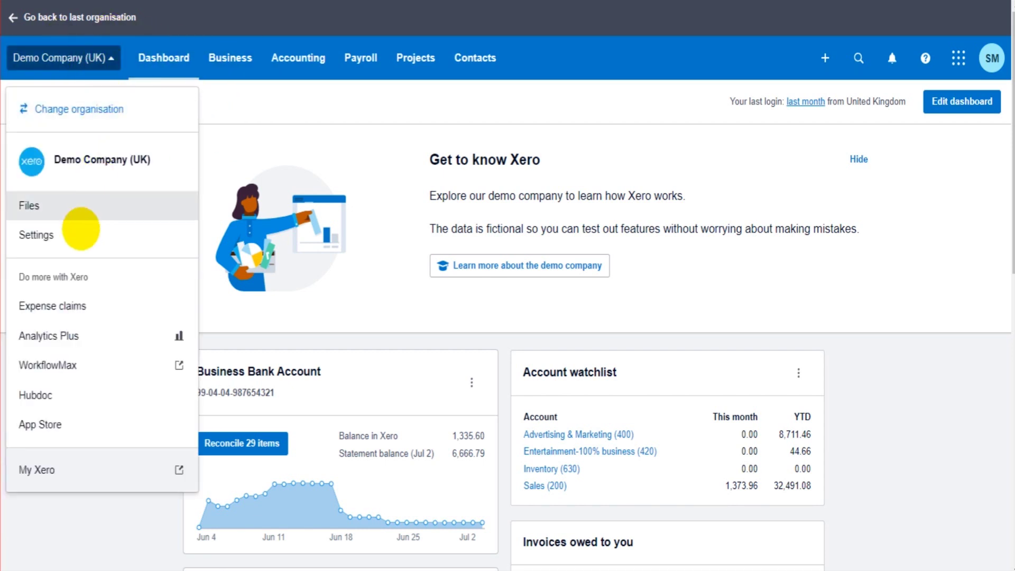
click(74, 235)
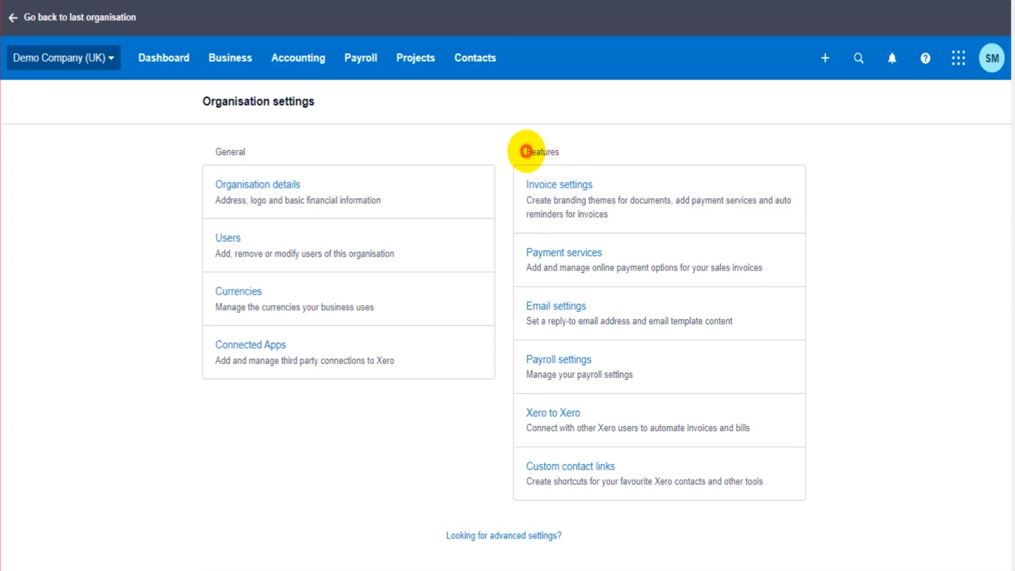
drag(525, 151, 569, 150)
click(850, 182)
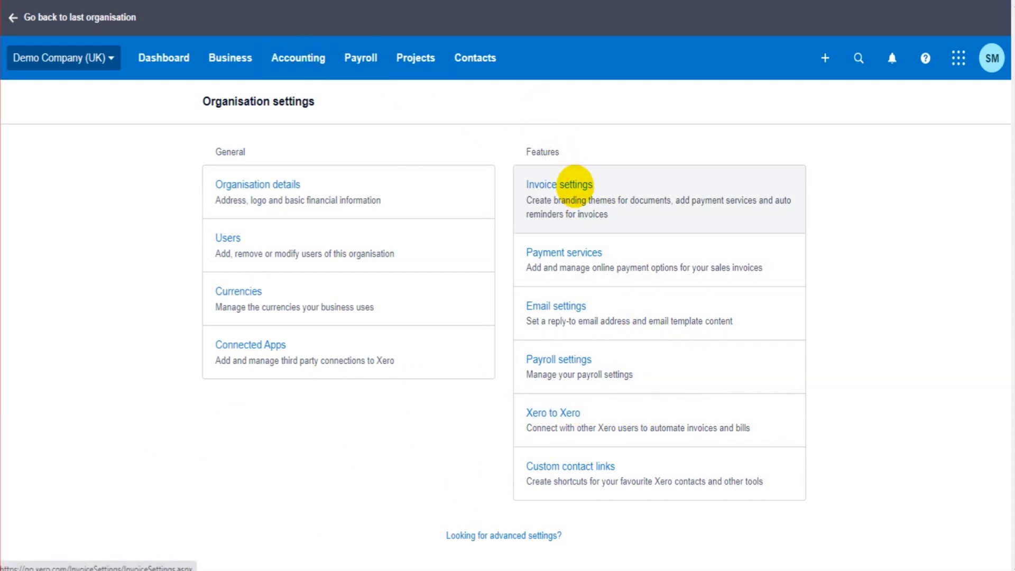
click(575, 185)
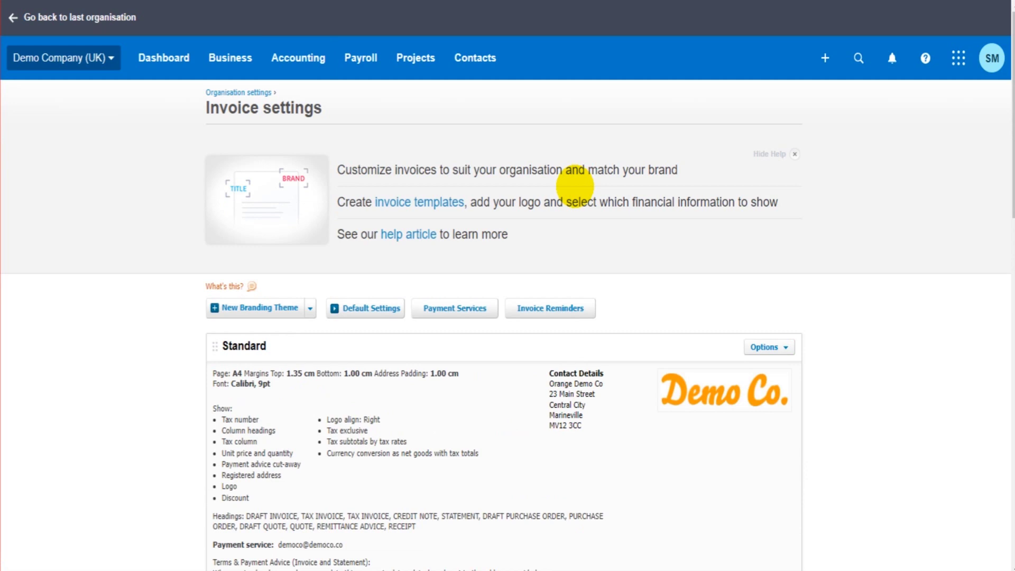
Scroll through the Standard, Special projects, Very orange invoice! and Test branding themes.
scroll(272, 182, down, 3)
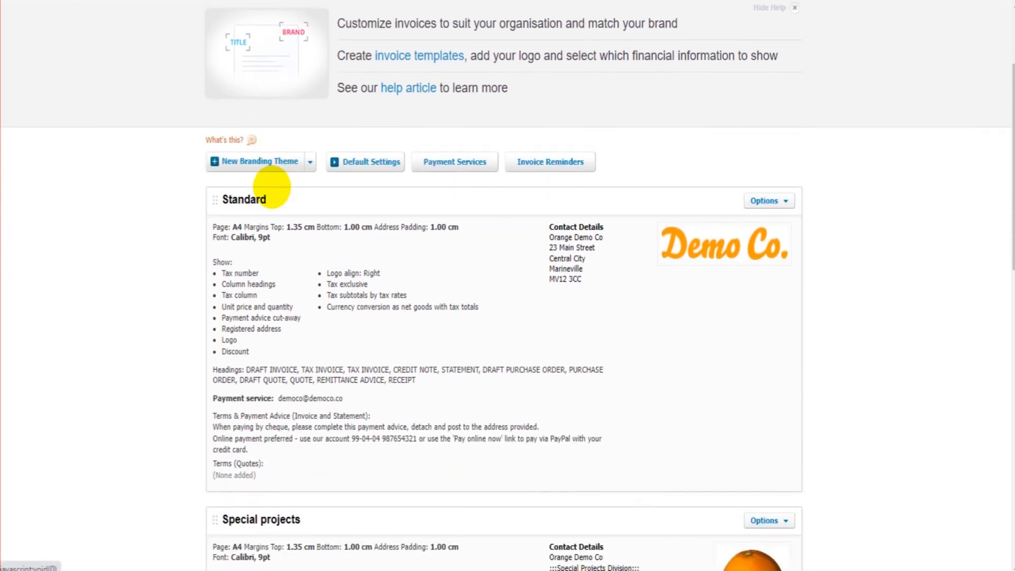
scroll(288, 309, down, 1)
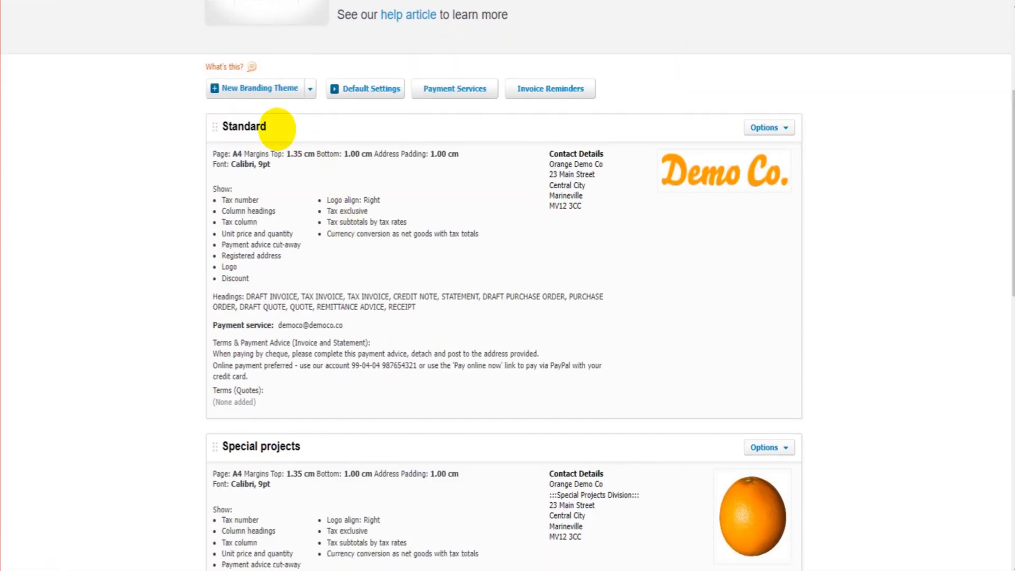
scroll(286, 141, down, 3)
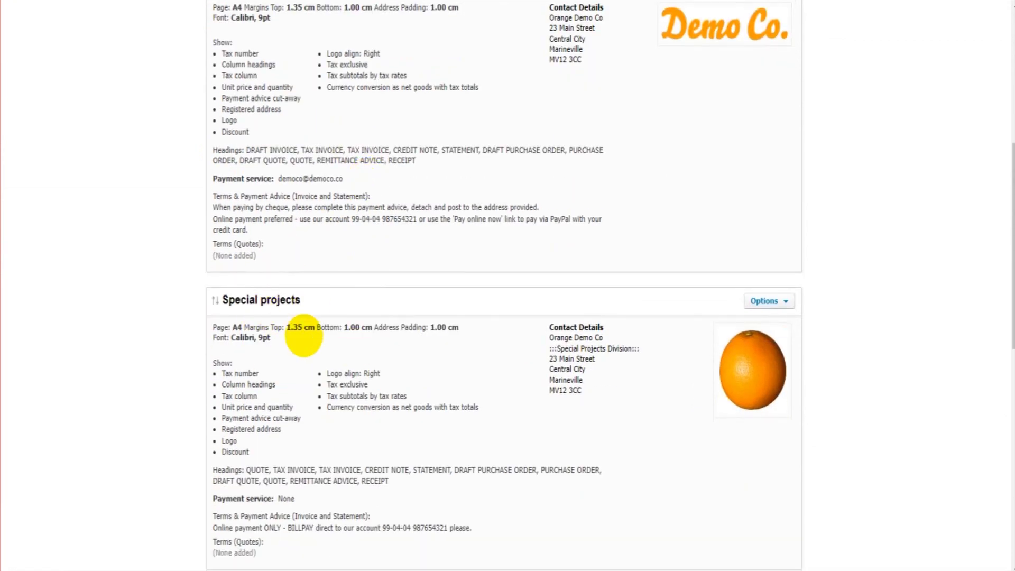
scroll(317, 353, down, 8)
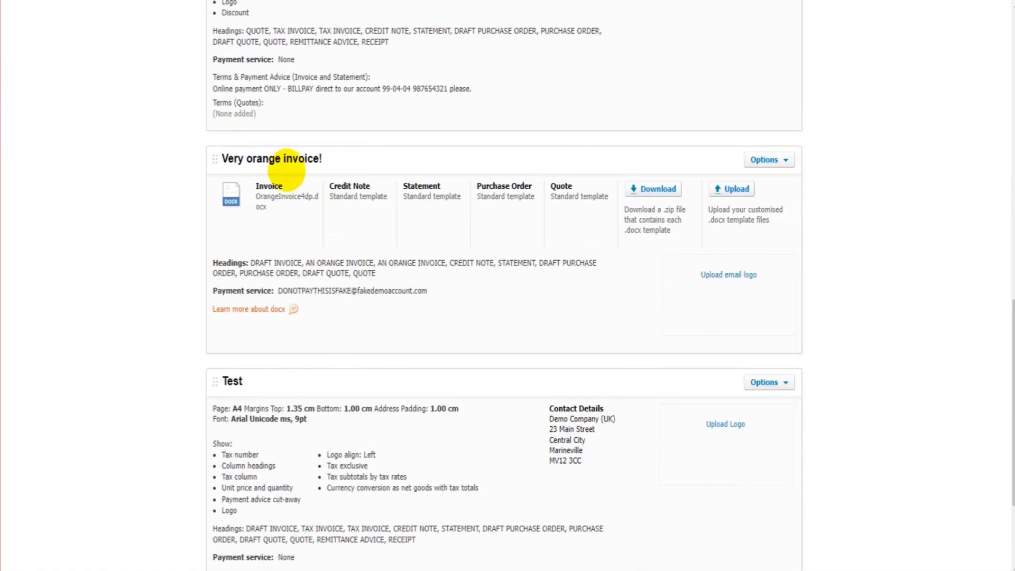
scroll(261, 306, down, 3)
scroll(283, 359, up, 15)
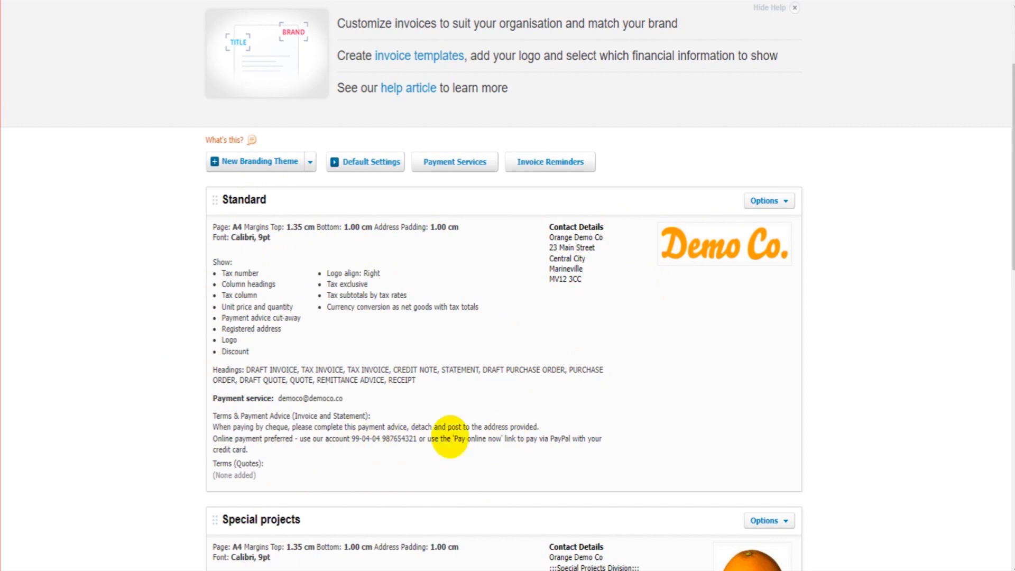
scroll(464, 356, down, 1)
scroll(464, 356, down, 4)
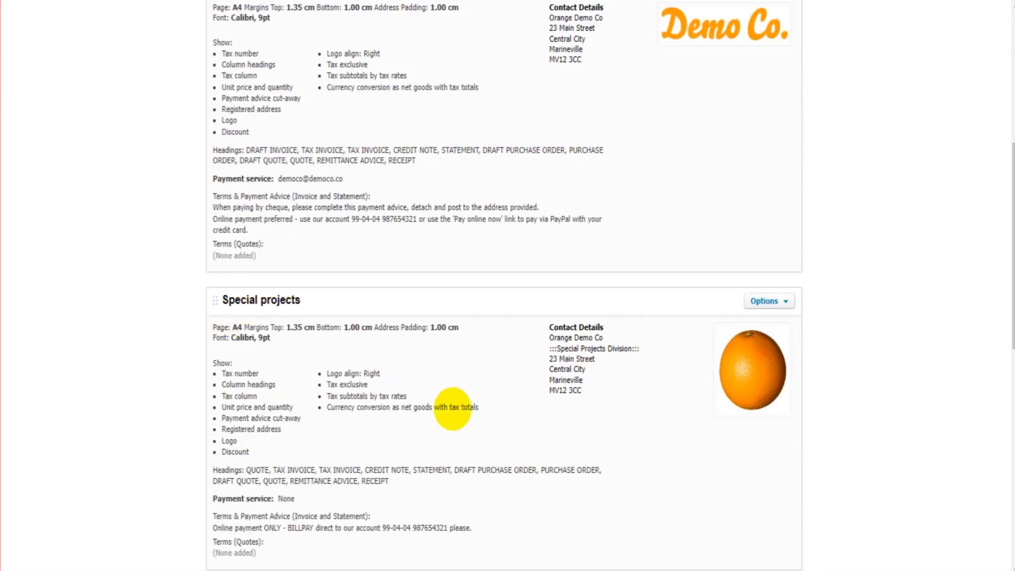
scroll(453, 408, down, 6)
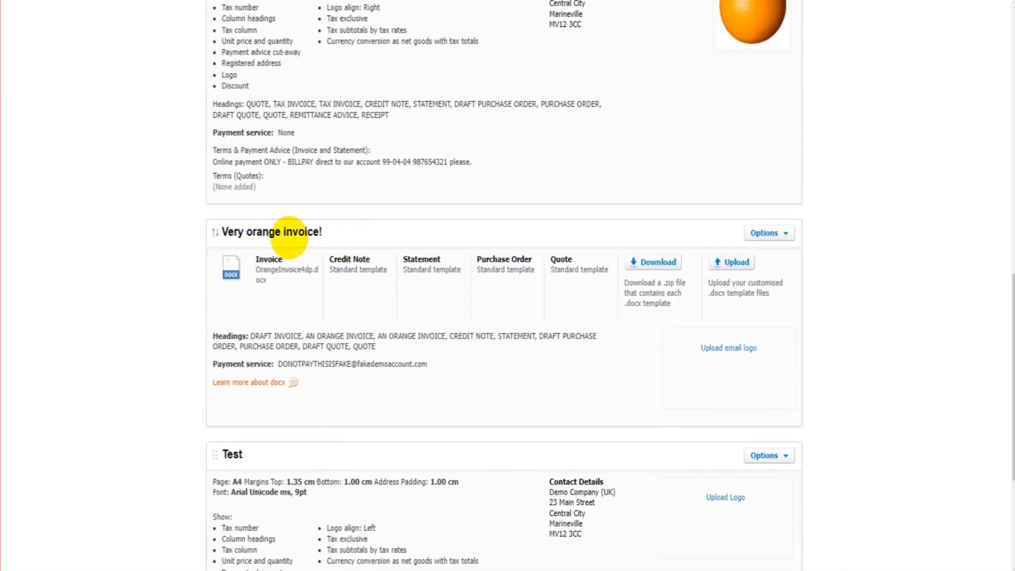
scroll(344, 347, down, 4)
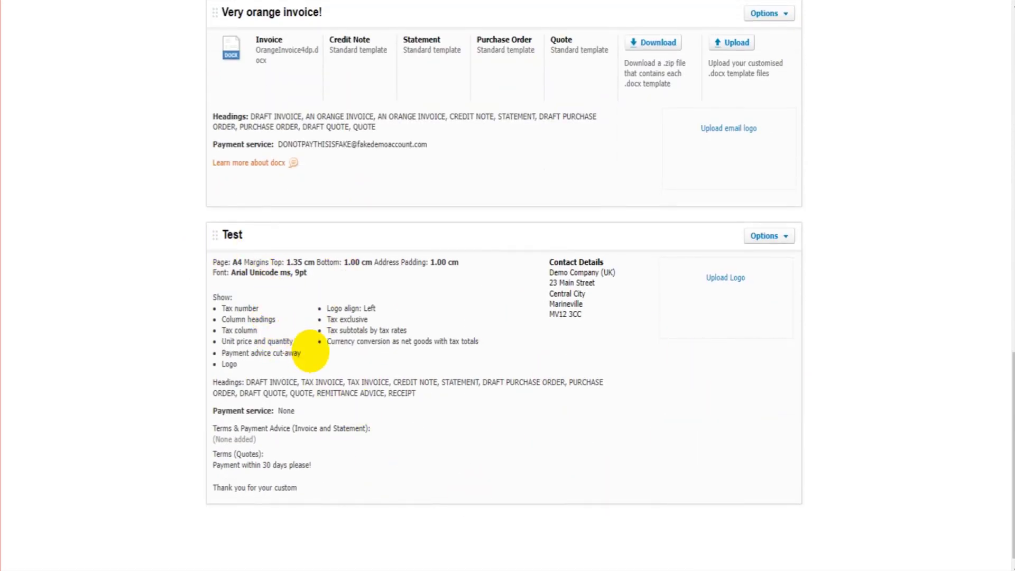
scroll(312, 358, up, 7)
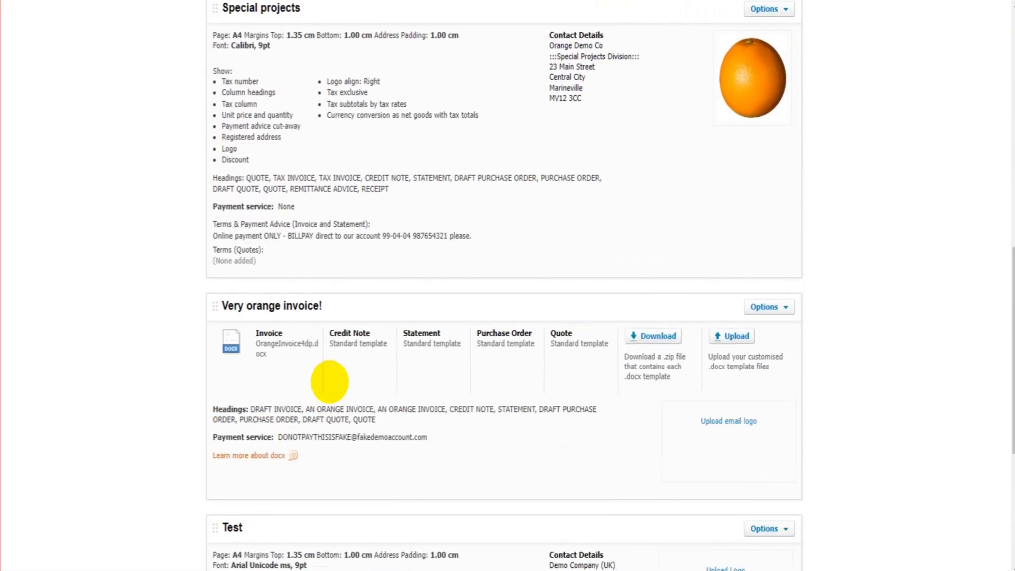
scroll(329, 380, up, 10)
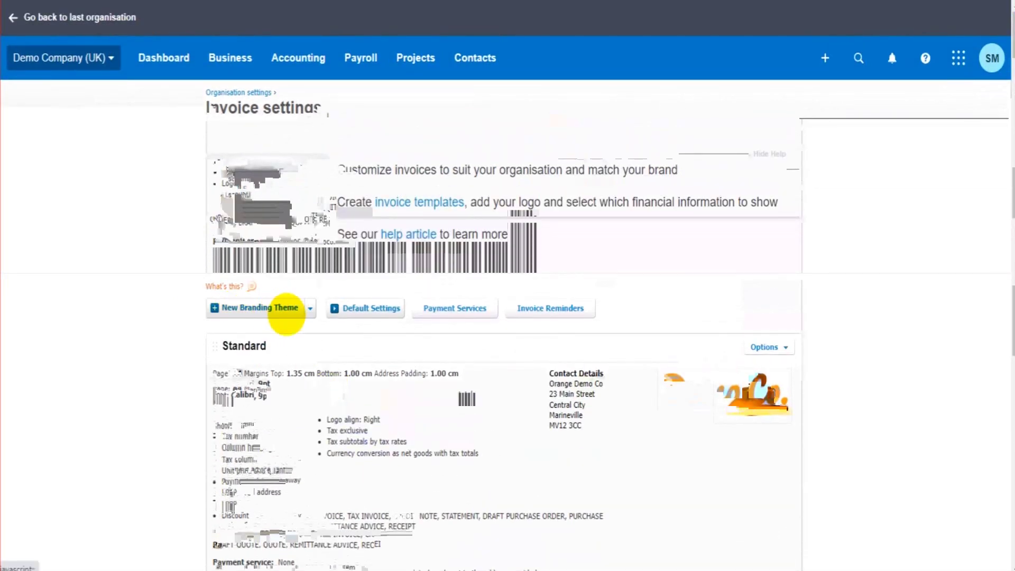
Return to the top of the theme list and start a New Branding Theme.
scroll(897, 338, down, 3)
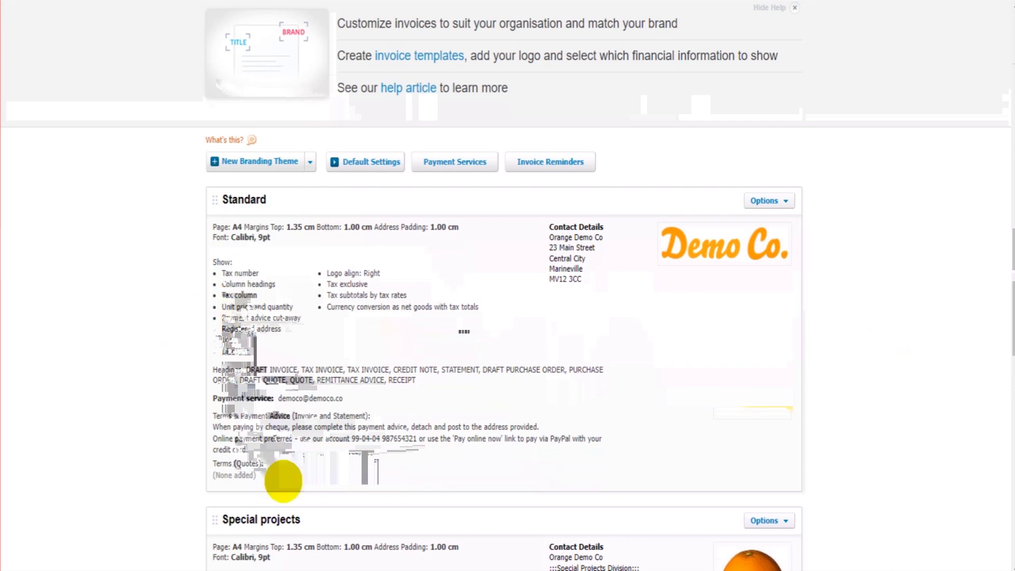
scroll(363, 241, down, 3)
scroll(363, 241, down, 9)
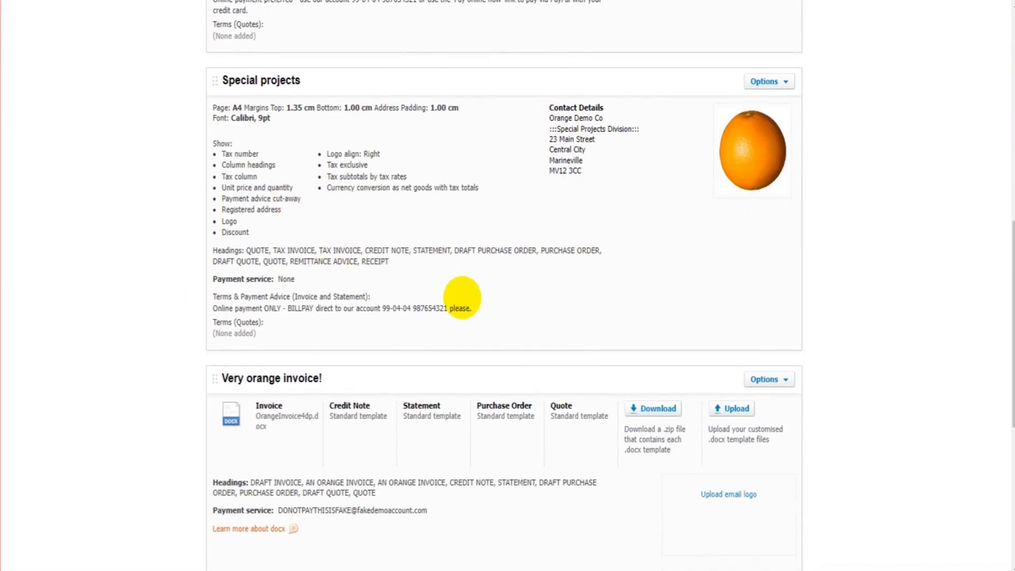
scroll(426, 408, down, 1)
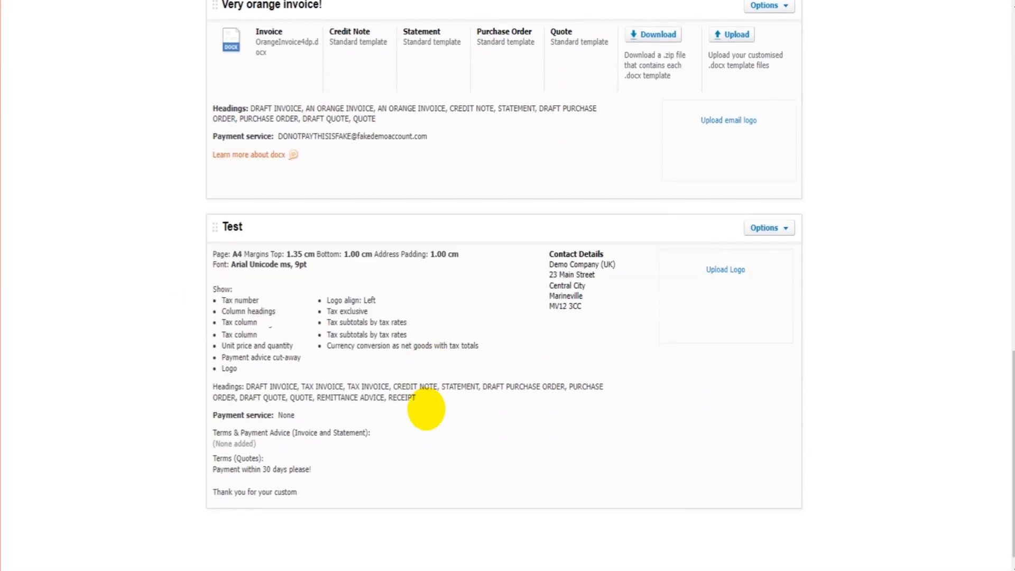
scroll(426, 408, up, 2)
scroll(426, 408, up, 12)
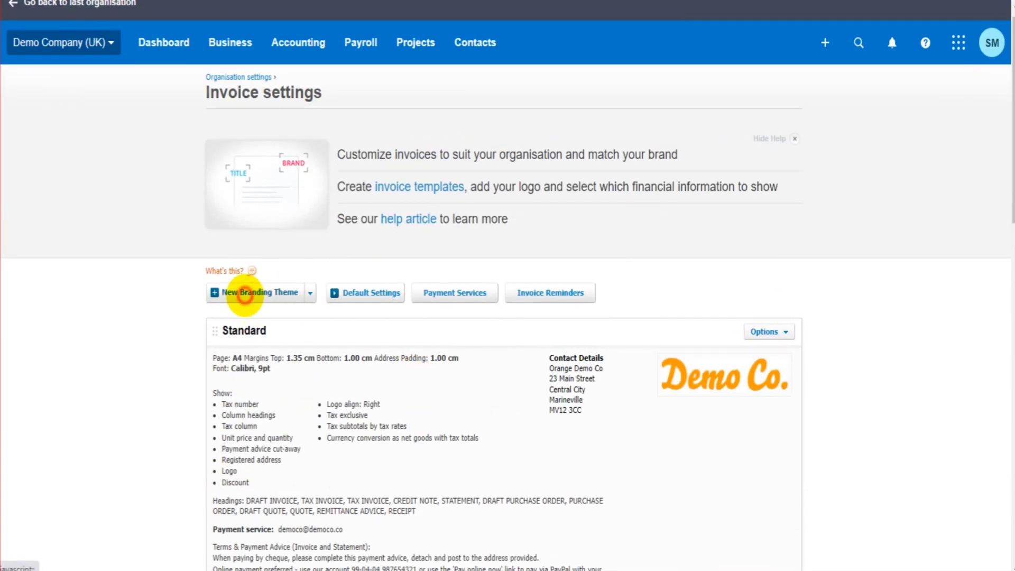
click(245, 295)
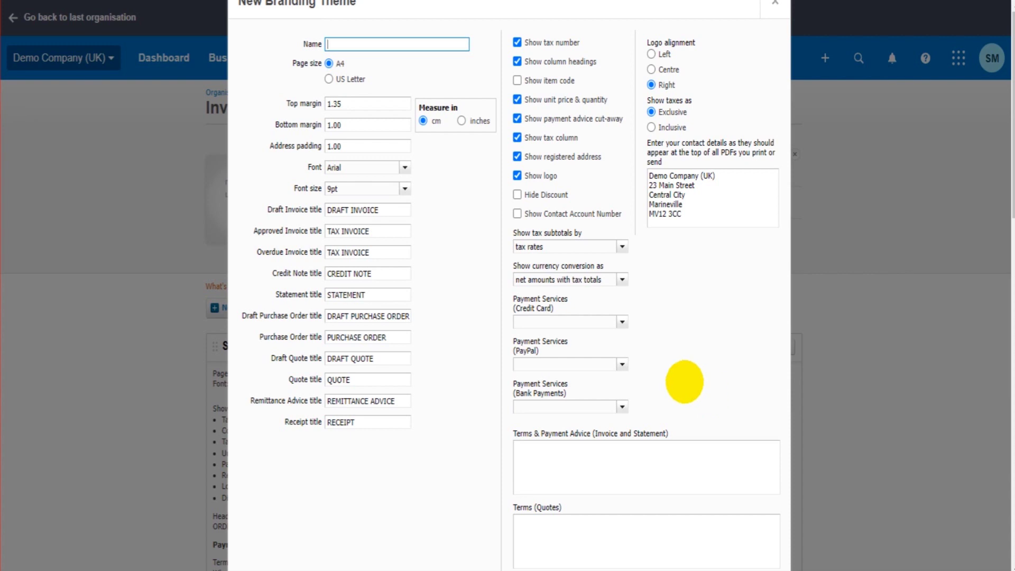
On the new theme form, untick Show registered address and leave other defaults.
click(350, 42)
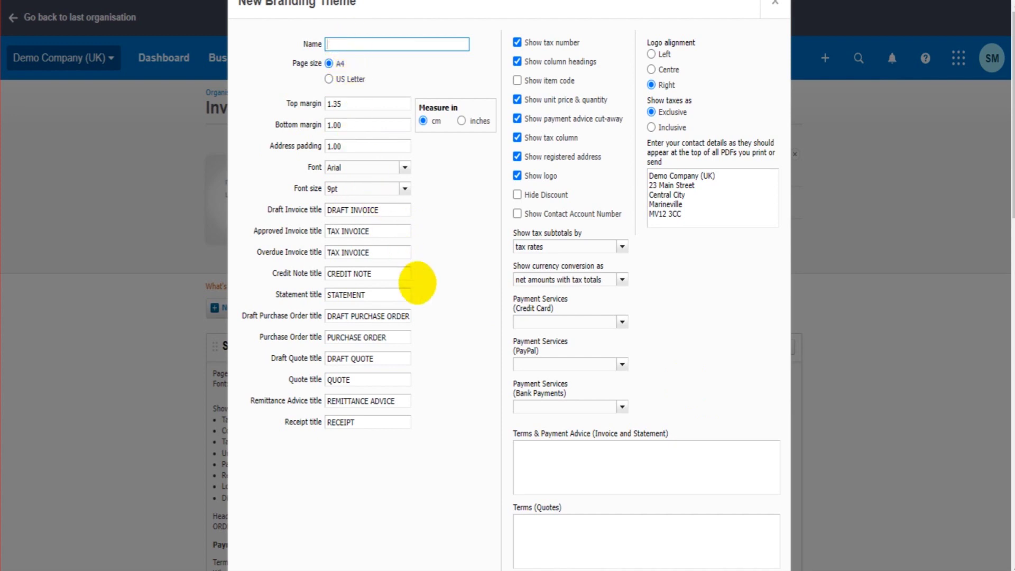
click(385, 235)
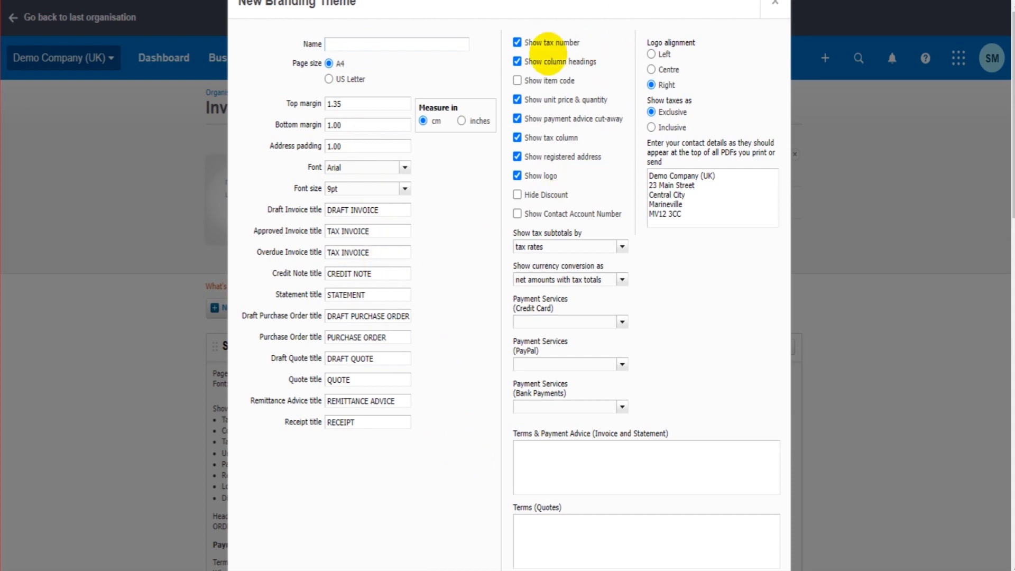
click(539, 157)
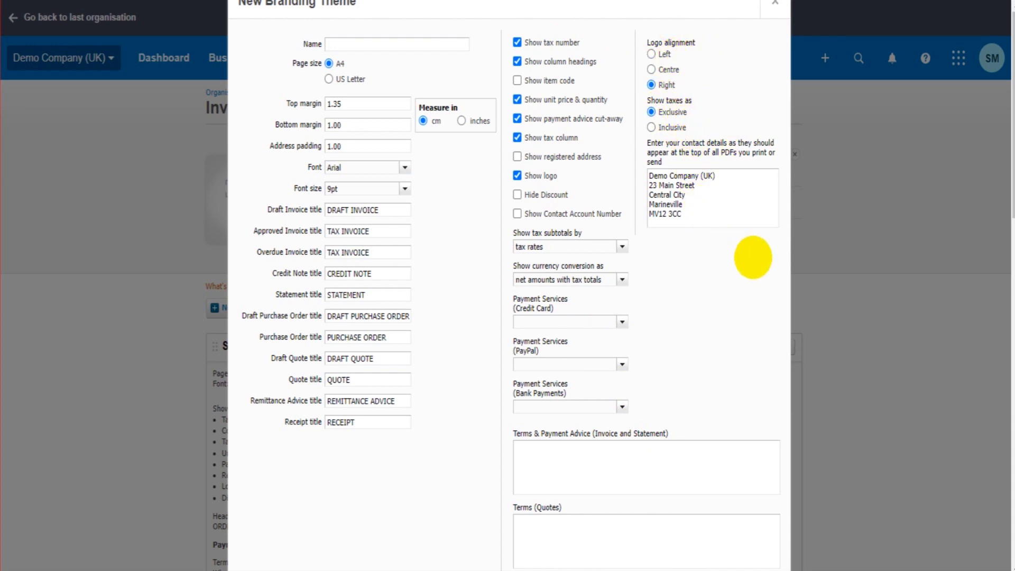
scroll(740, 264, down, 3)
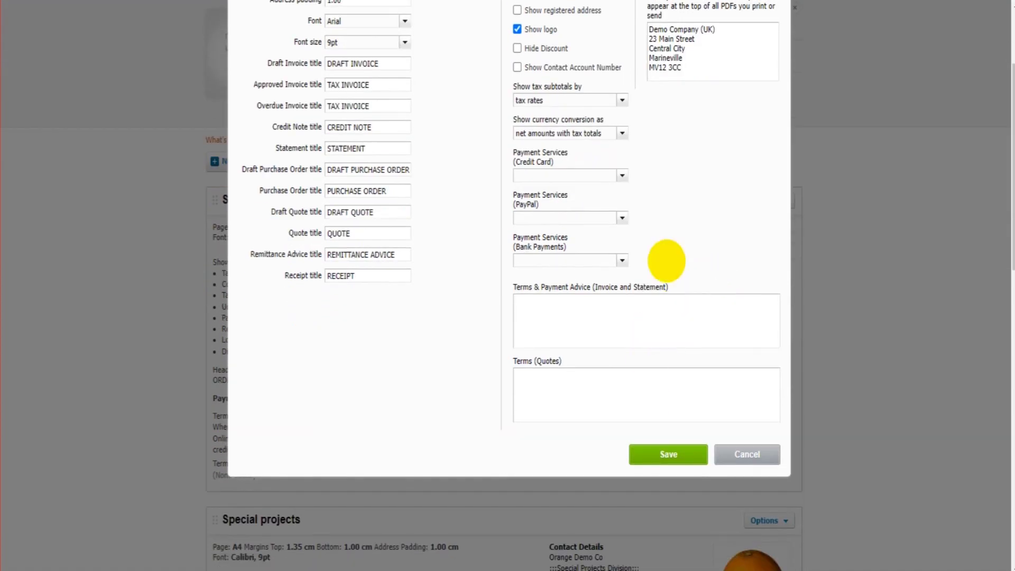
Enter quote terms 'Payment within 30 days please!' and 'Thank you for your custom'.
click(563, 326)
click(567, 385)
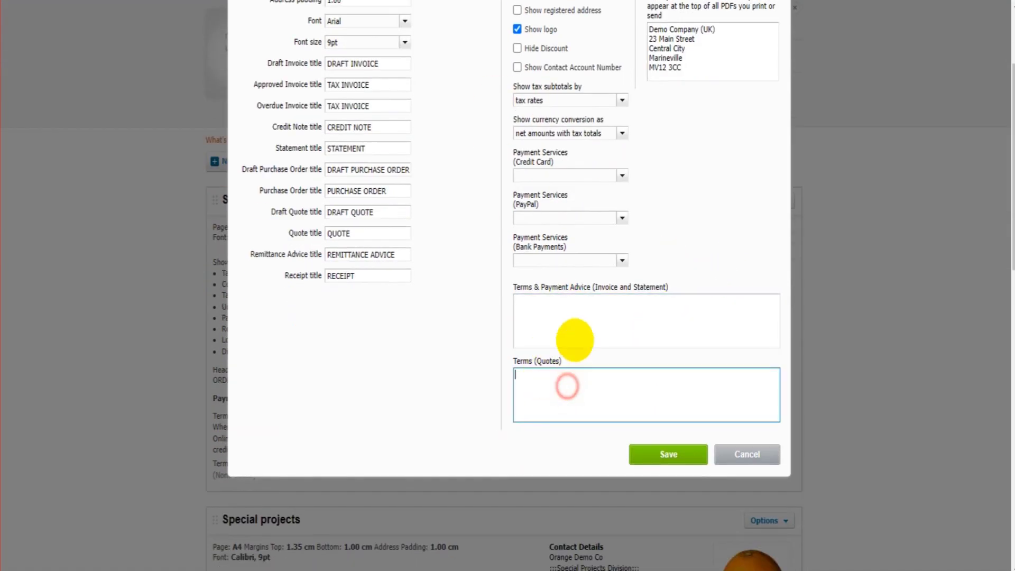
click(578, 316)
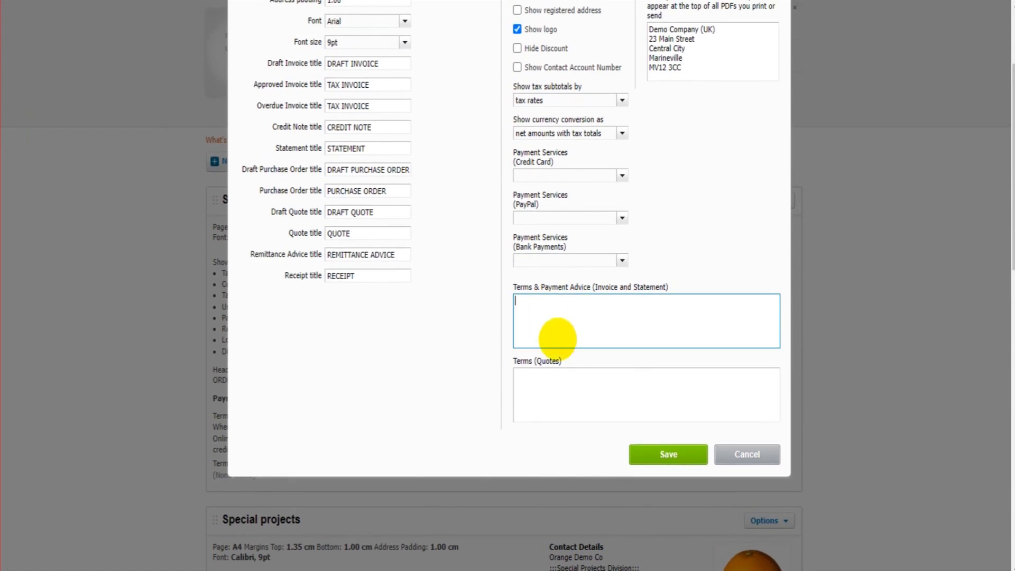
click(559, 392)
click(571, 320)
click(571, 389)
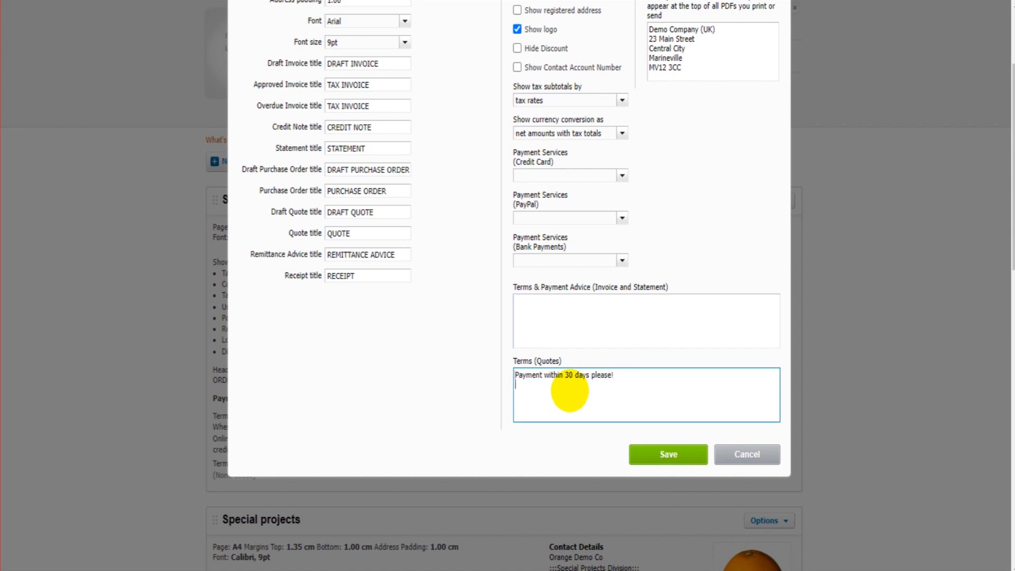
text(Thank you for your custom)
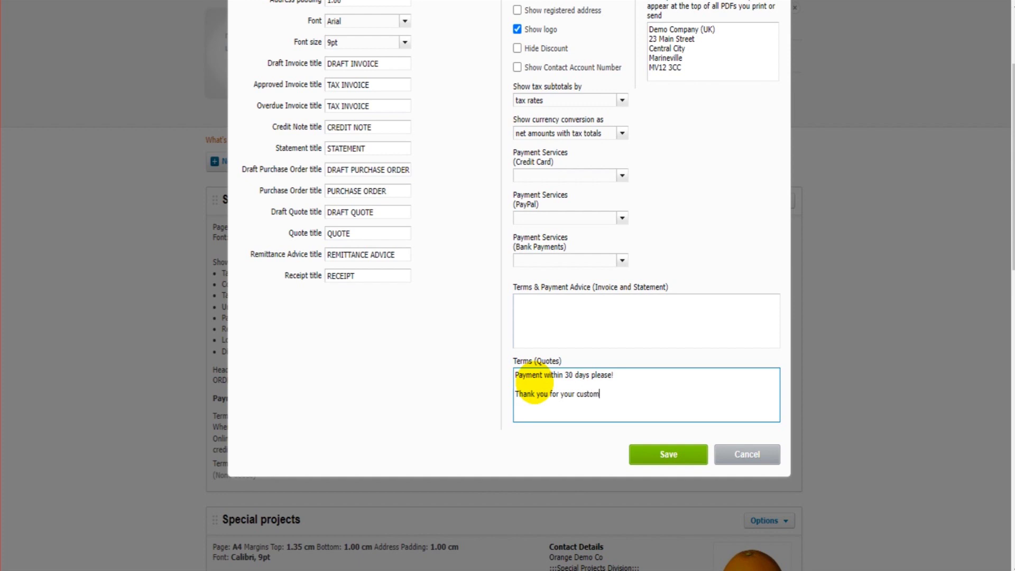
Leave the invoice and statement terms empty and attempt to save the theme.
click(562, 331)
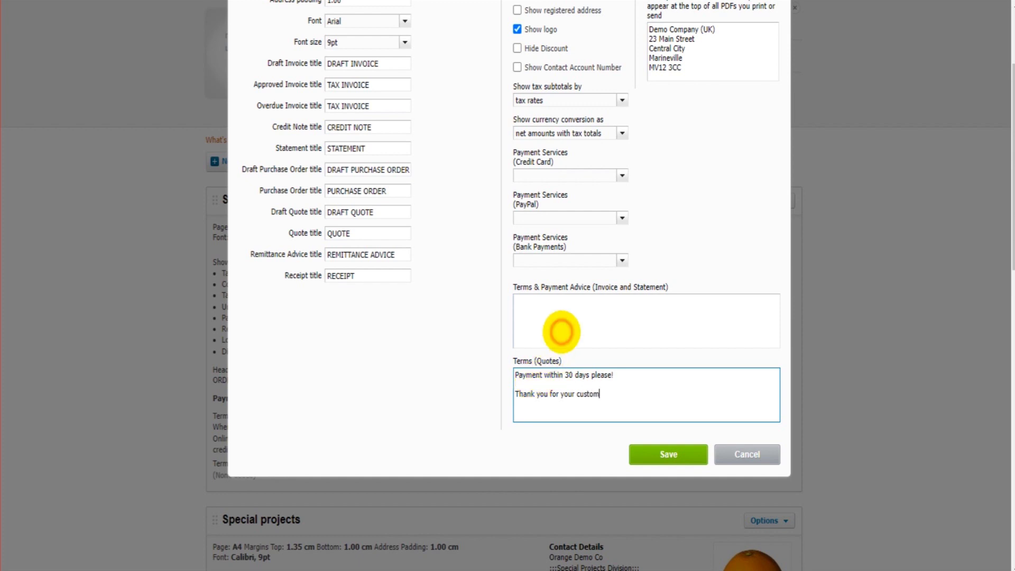
click(560, 405)
click(580, 330)
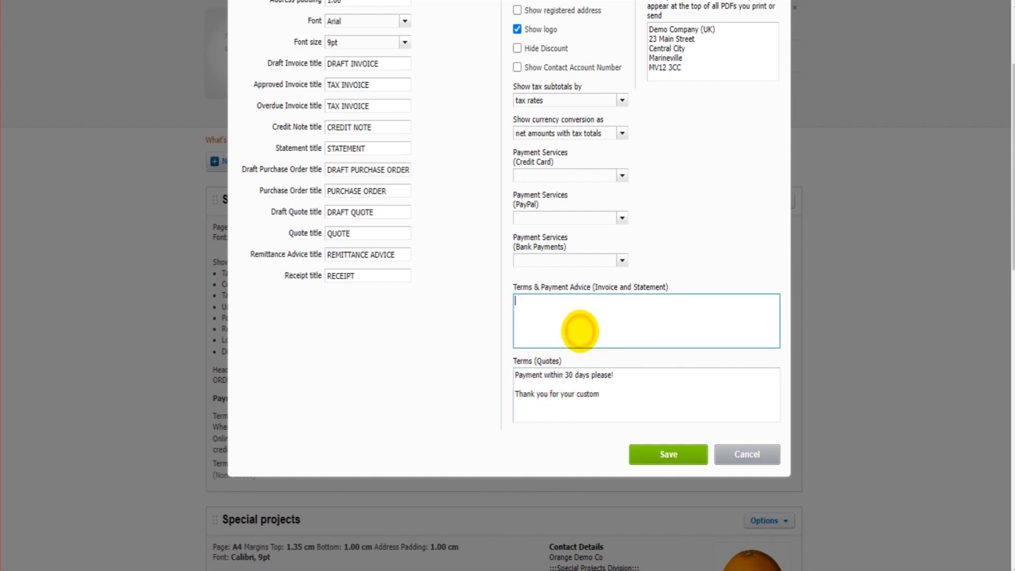
scroll(580, 330, up, 2)
scroll(719, 372, down, 2)
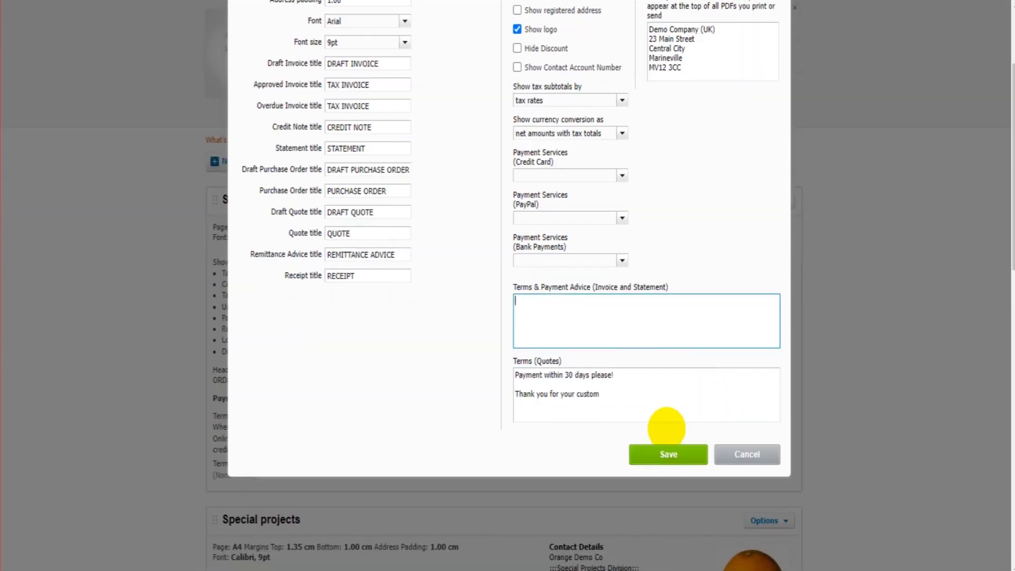
click(667, 454)
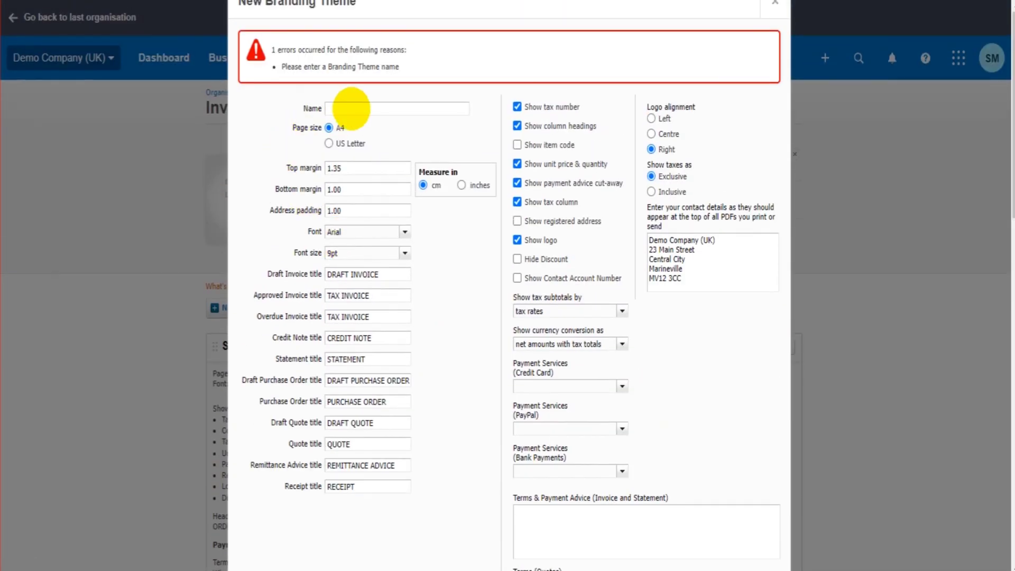
Fill the missing Name field with 'Bookkeeping Master' and save the theme.
click(353, 107)
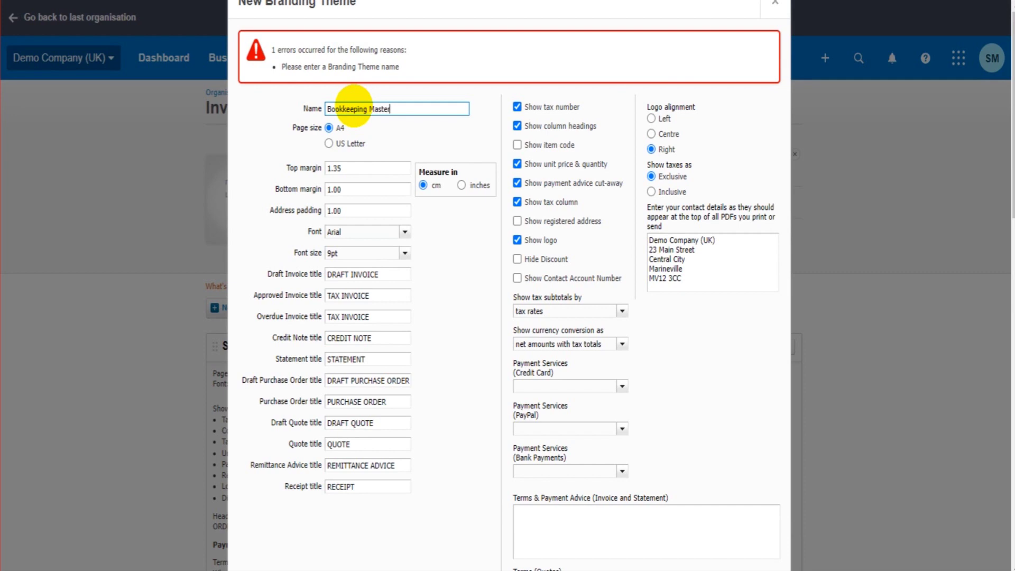
scroll(581, 317, down, 5)
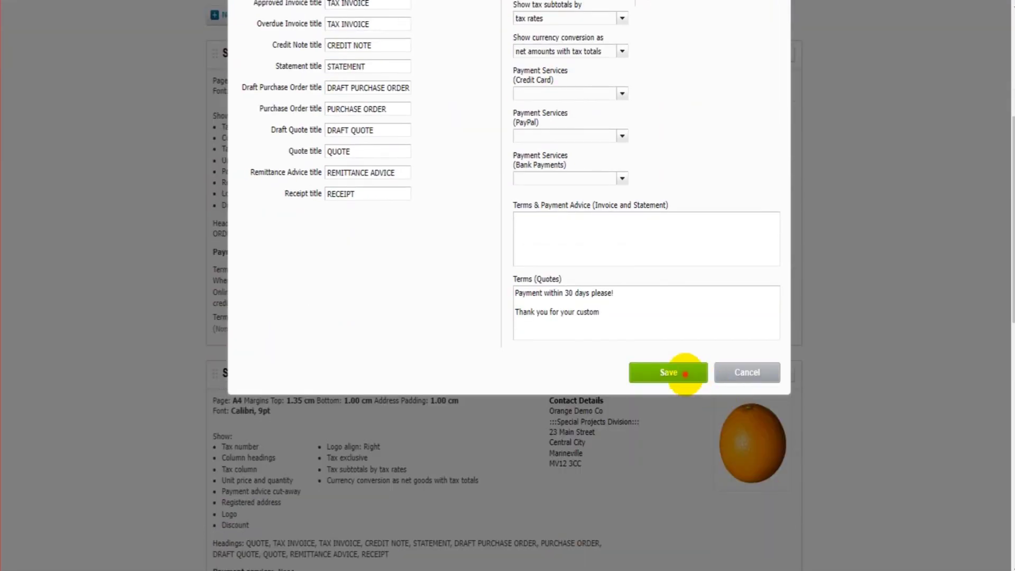
click(684, 372)
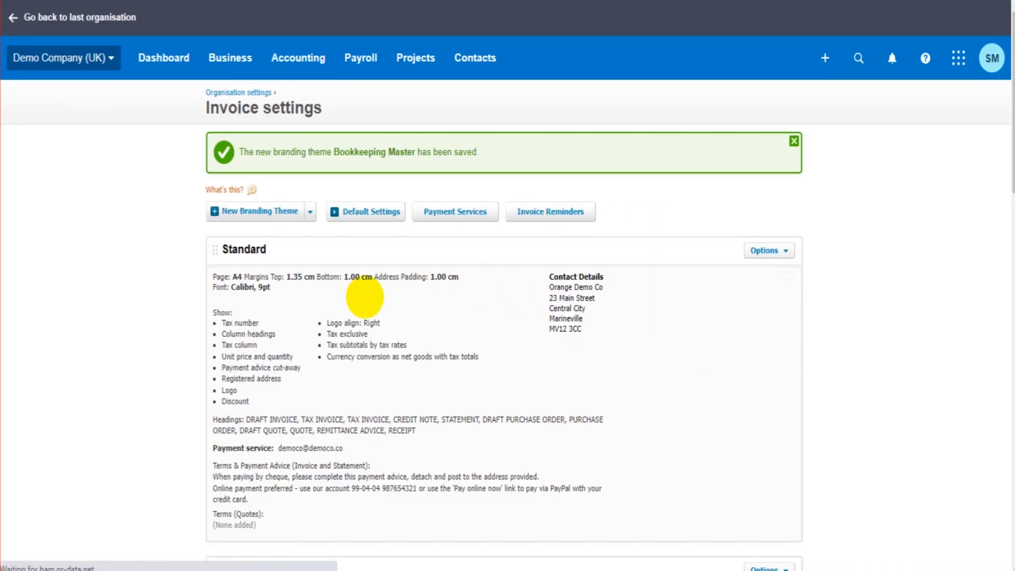
Scroll down the Invoice settings page to the Bookkeeping Master theme card.
scroll(370, 264, down, 10)
scroll(389, 253, down, 12)
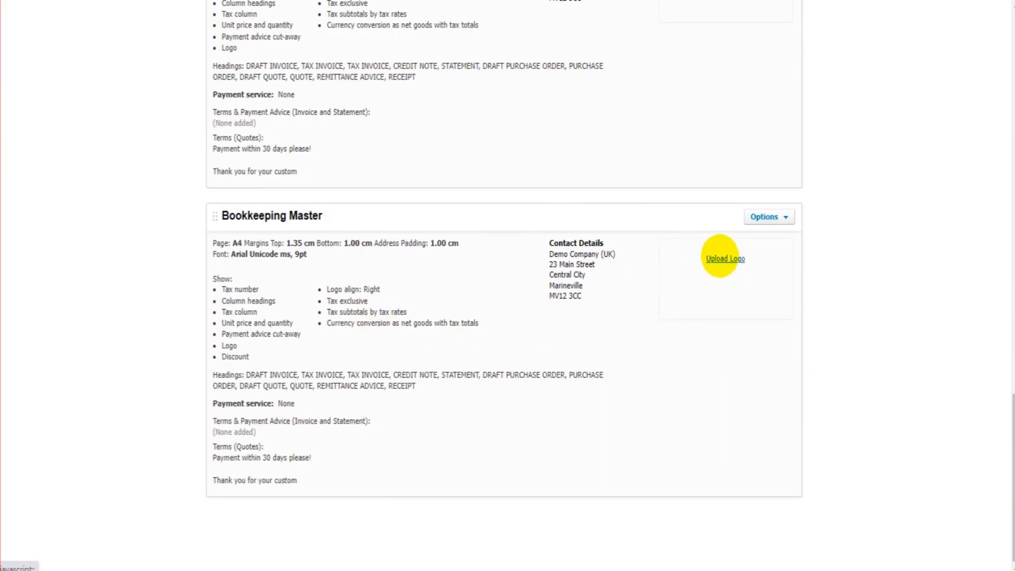
click(725, 256)
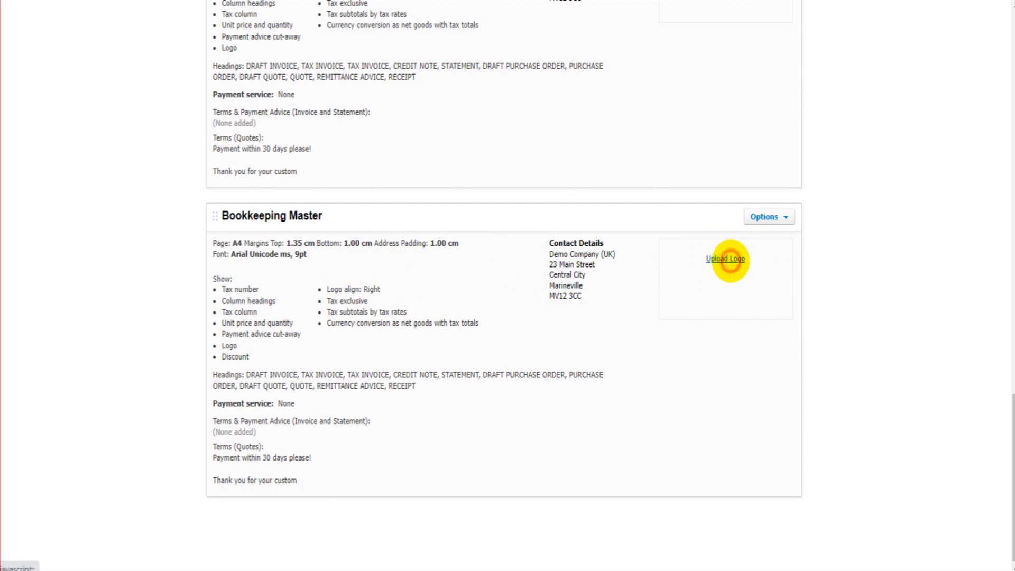
Upload The bookkeeping master.png as the Bookkeeping Master theme's logo.
click(730, 260)
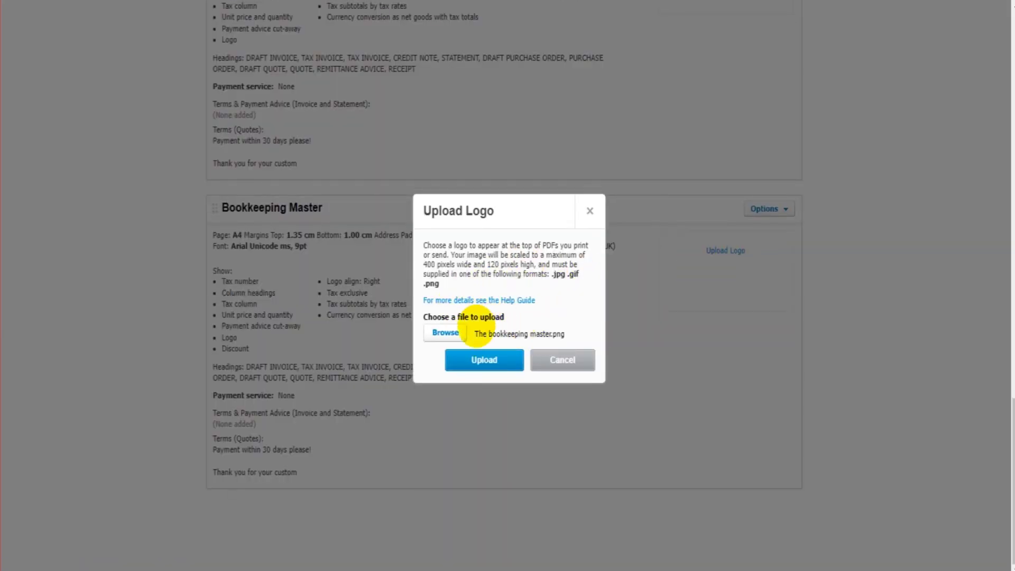
click(509, 359)
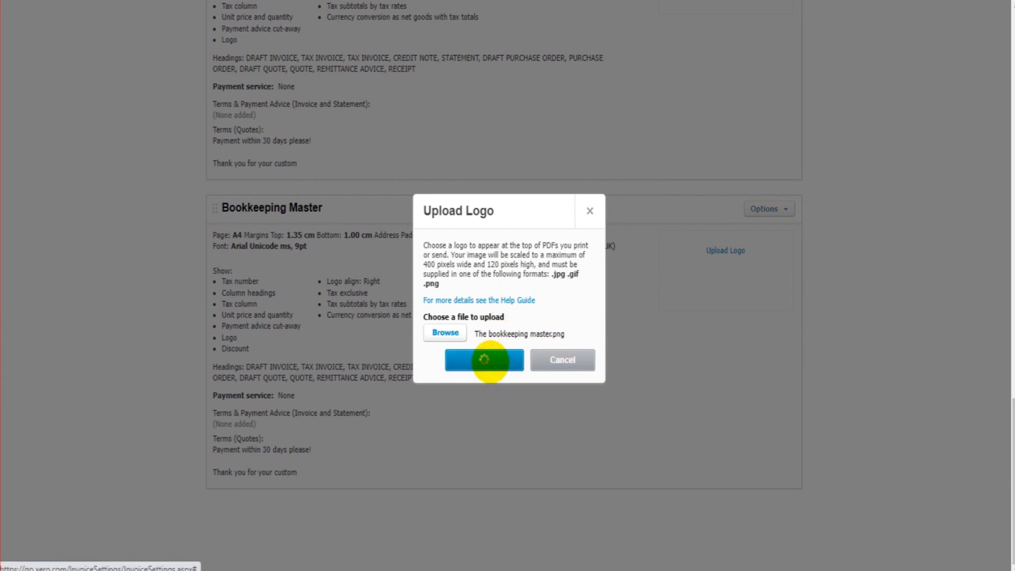
scroll(486, 362, down, 15)
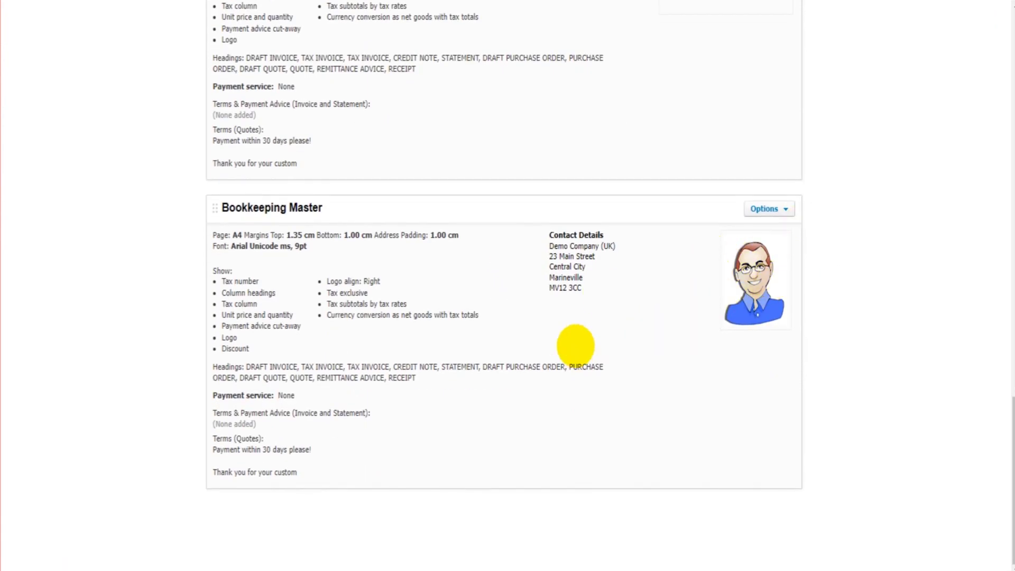
scroll(575, 345, up, 2)
scroll(572, 347, up, 7)
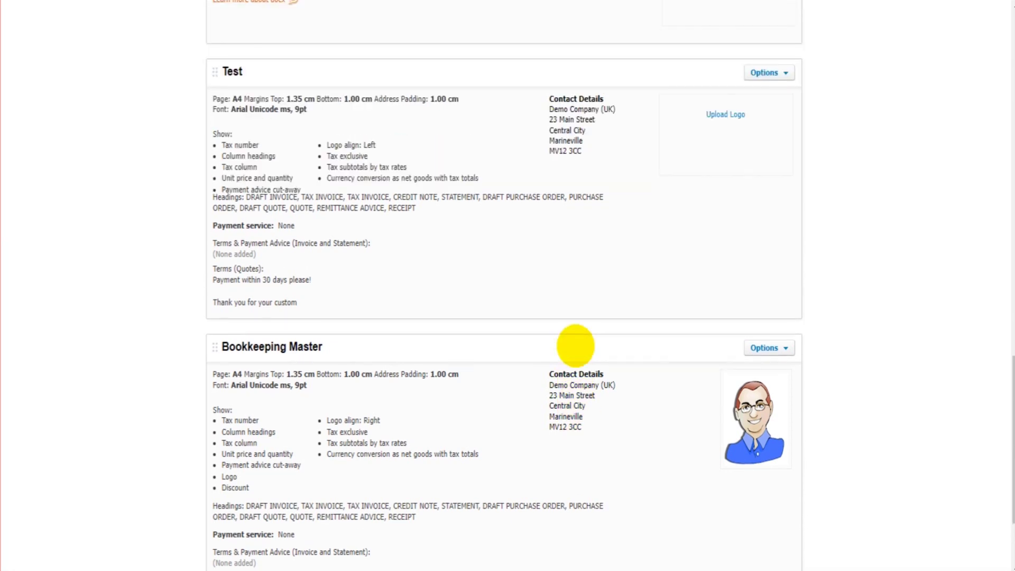
scroll(326, 427, down, 4)
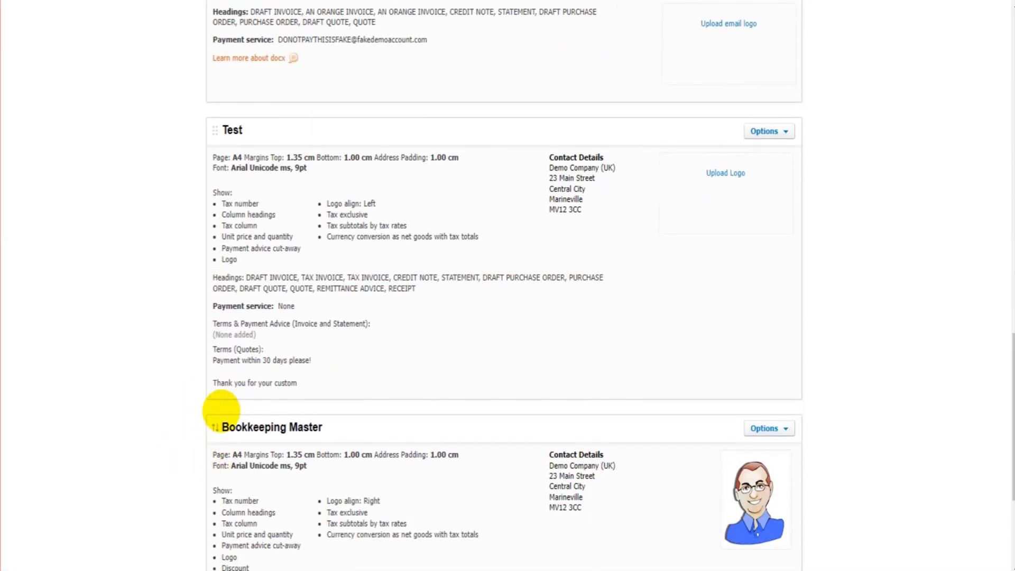
scroll(221, 410, up, 19)
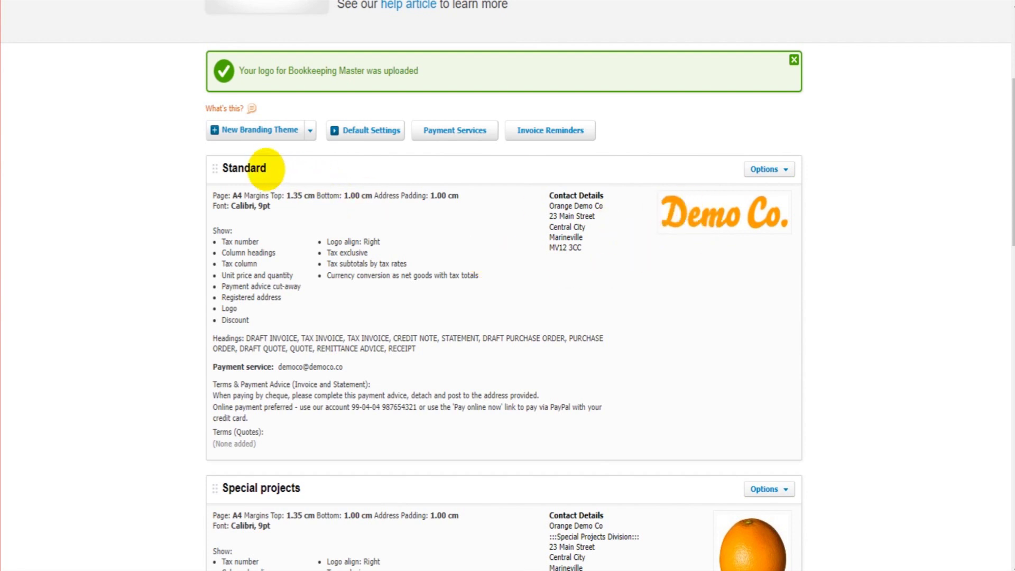
Try dragging the Bookkeeping Master theme upward in the branding theme list.
scroll(243, 238, down, 7)
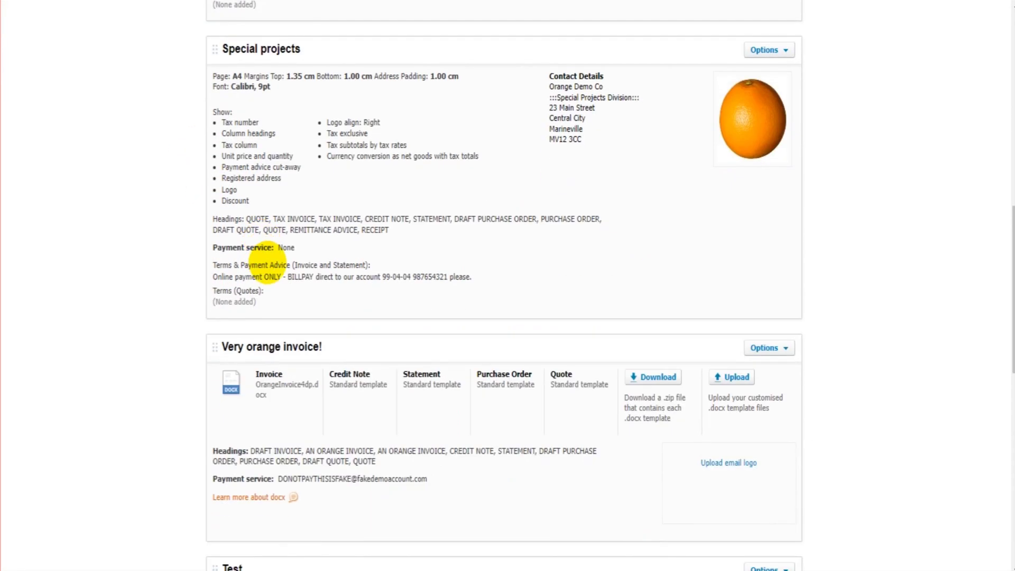
scroll(254, 254, down, 6)
scroll(270, 263, down, 5)
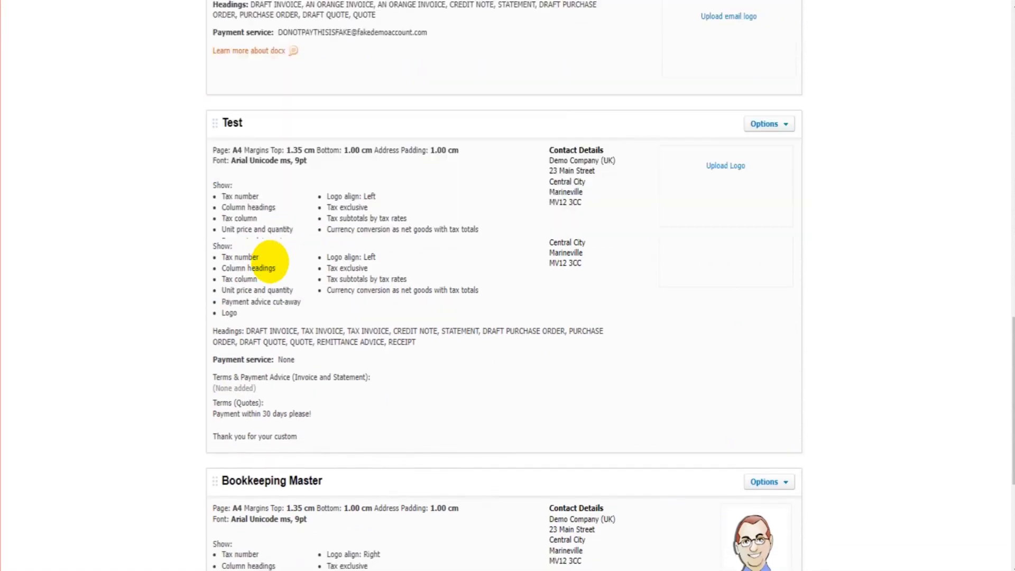
scroll(223, 238, up, 15)
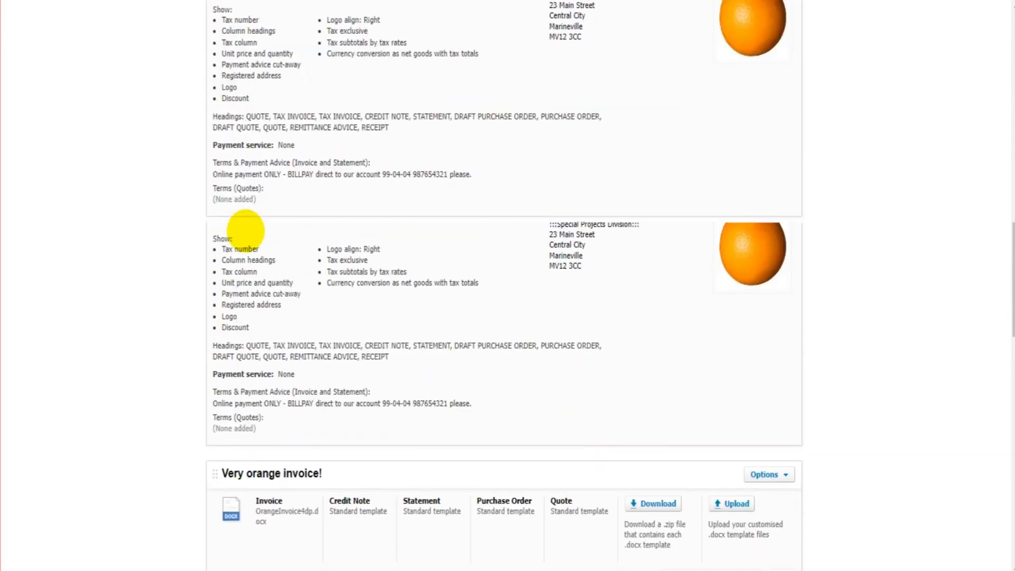
scroll(245, 227, down, 9)
drag(215, 202, 243, 293)
scroll(227, 299, down, 5)
scroll(222, 317, up, 3)
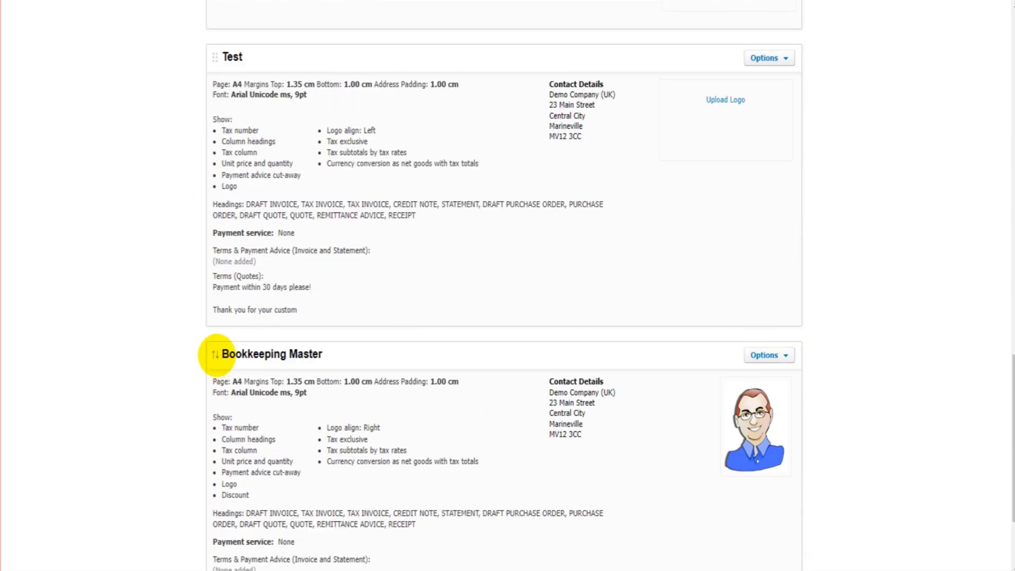
drag(214, 354, 211, 41)
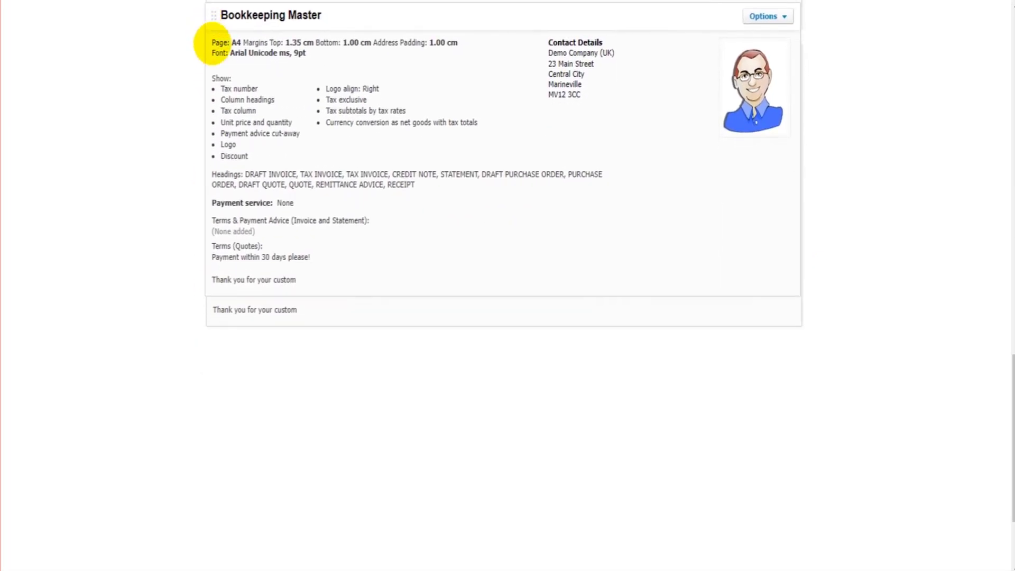
scroll(216, 188, up, 7)
drag(211, 427, 192, 236)
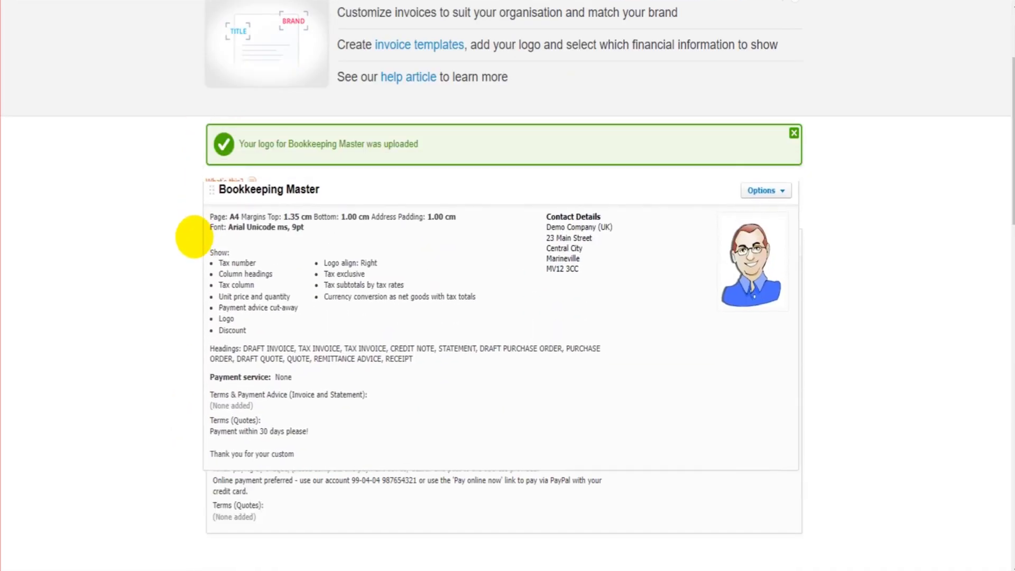
Drag Standard below Bookkeeping Master so Bookkeeping Master is listed first.
scroll(257, 301, down, 2)
scroll(257, 301, down, 3)
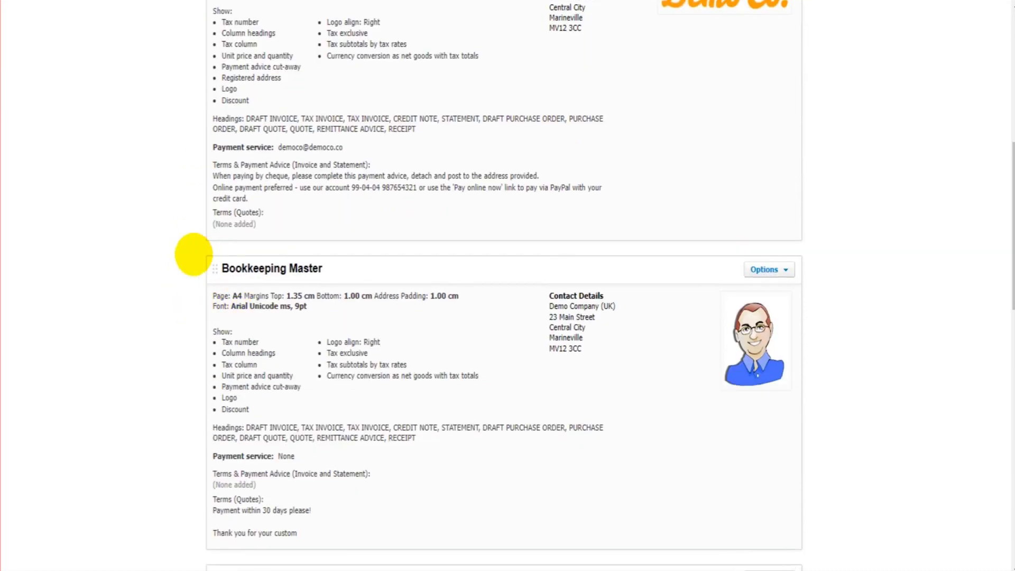
scroll(214, 317, up, 1)
drag(215, 342, 182, 362)
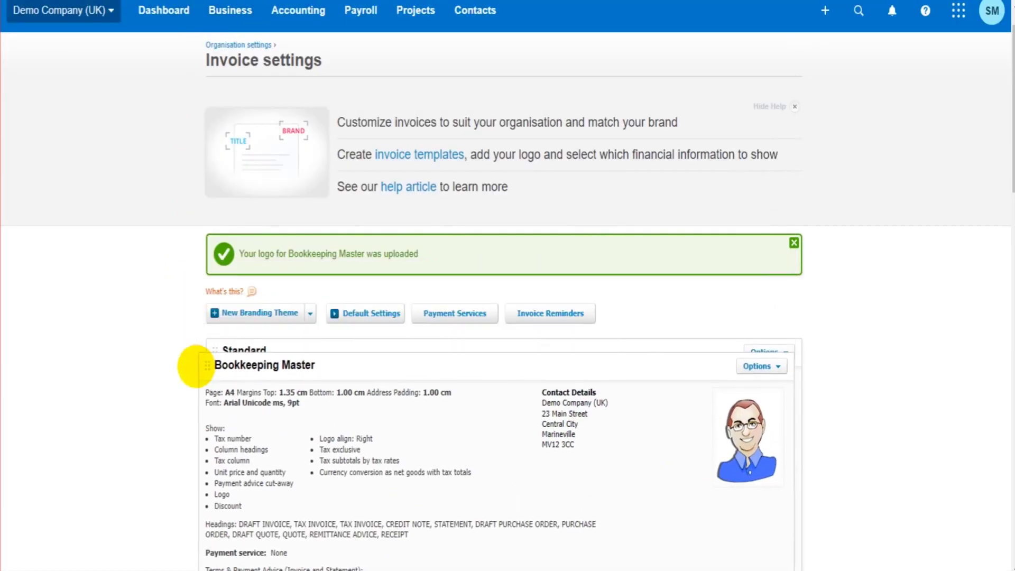
scroll(220, 346, down, 5)
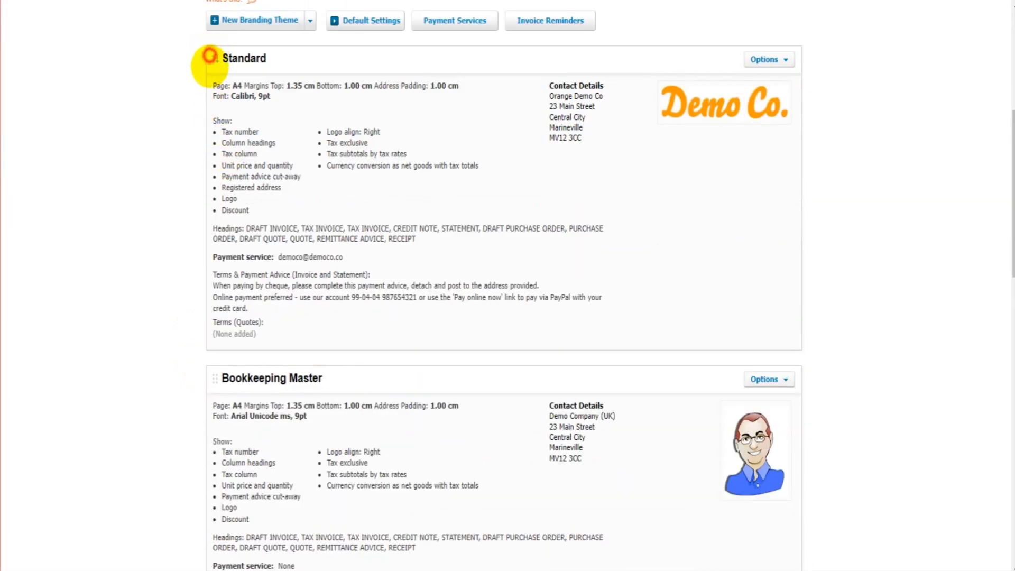
drag(209, 55, 278, 370)
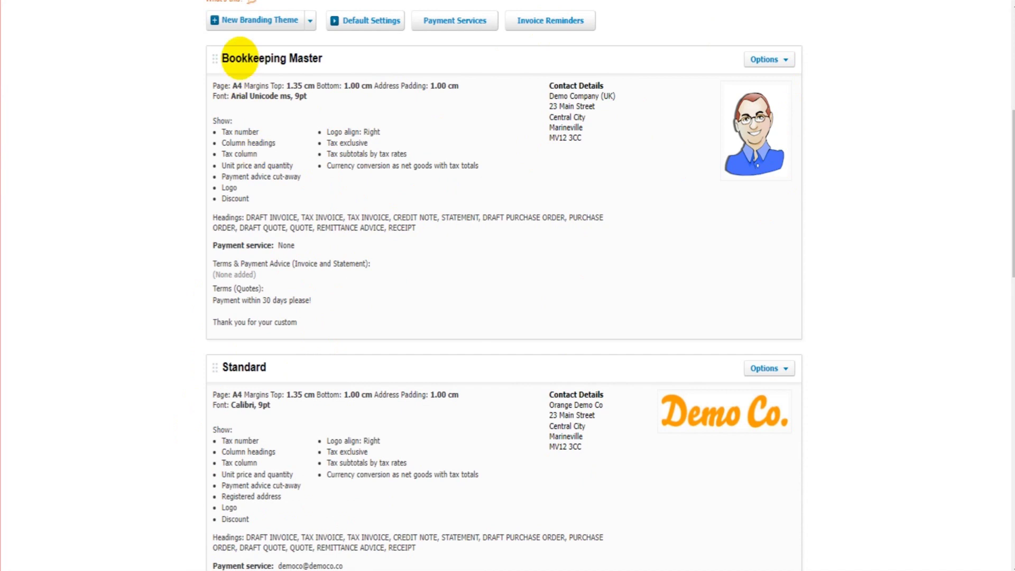
scroll(317, 206, up, 5)
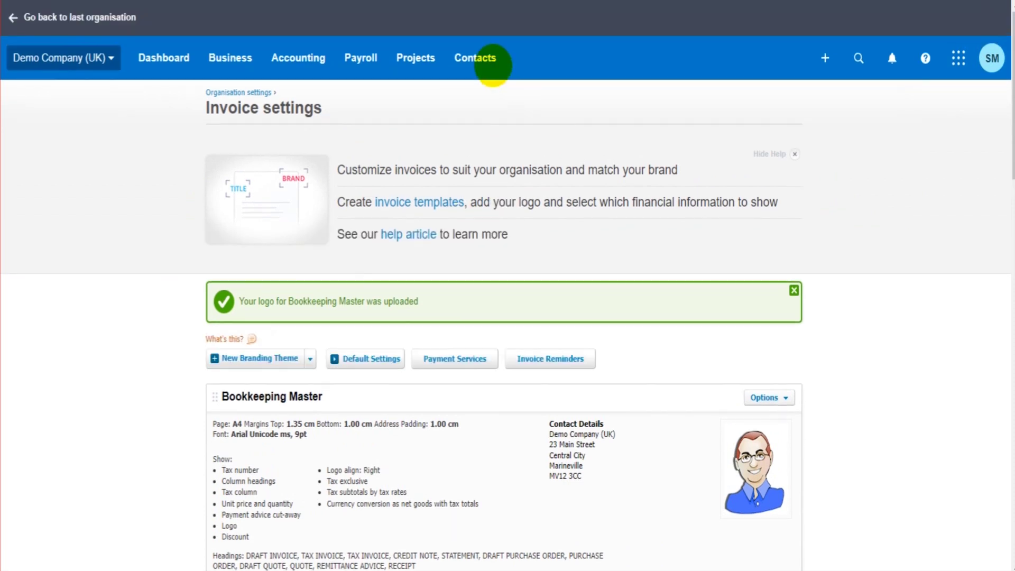
Find 24 Locks under All contacts and open its Edit Contact form.
click(480, 60)
click(485, 105)
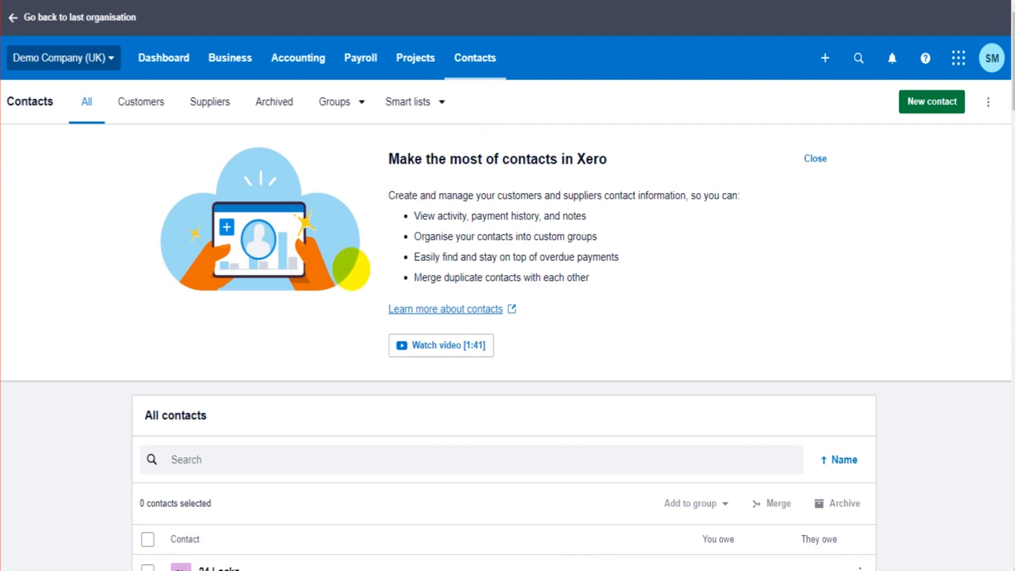
scroll(351, 269, down, 4)
click(224, 352)
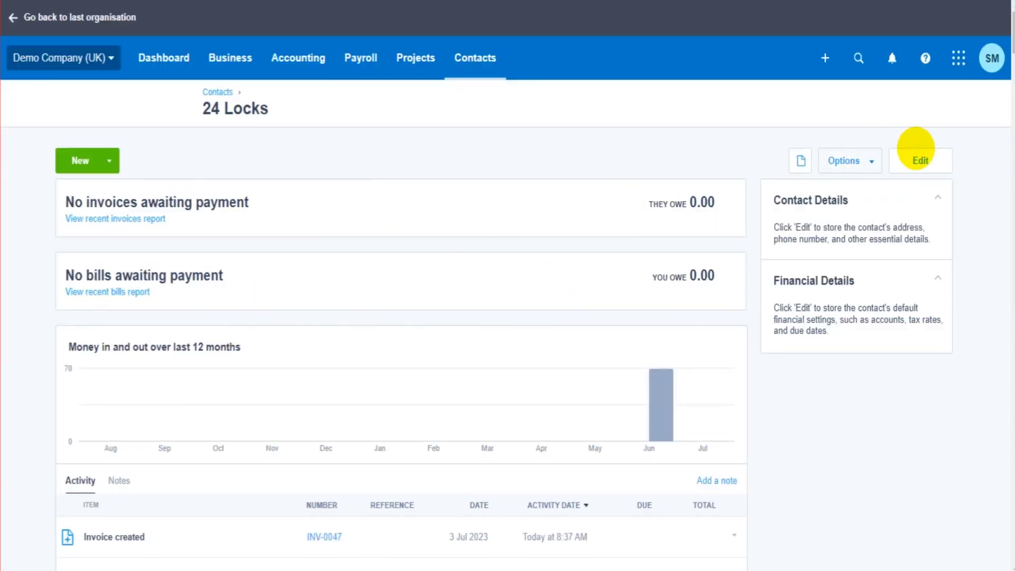
click(926, 158)
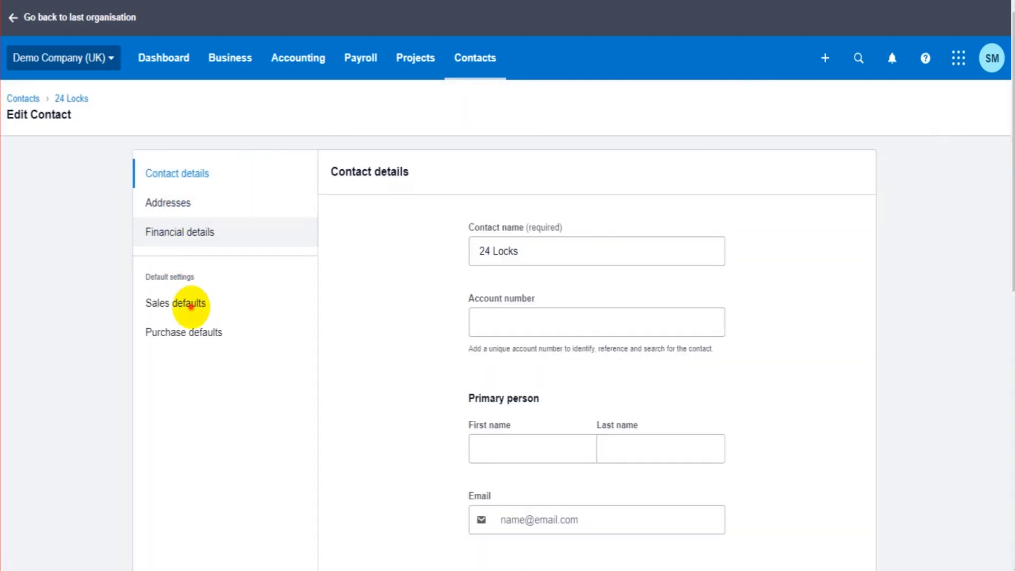
Set 24 Locks' sales default branding theme to 'Very orange invoice!' and save.
click(191, 302)
scroll(344, 265, down, 7)
scroll(370, 252, down, 2)
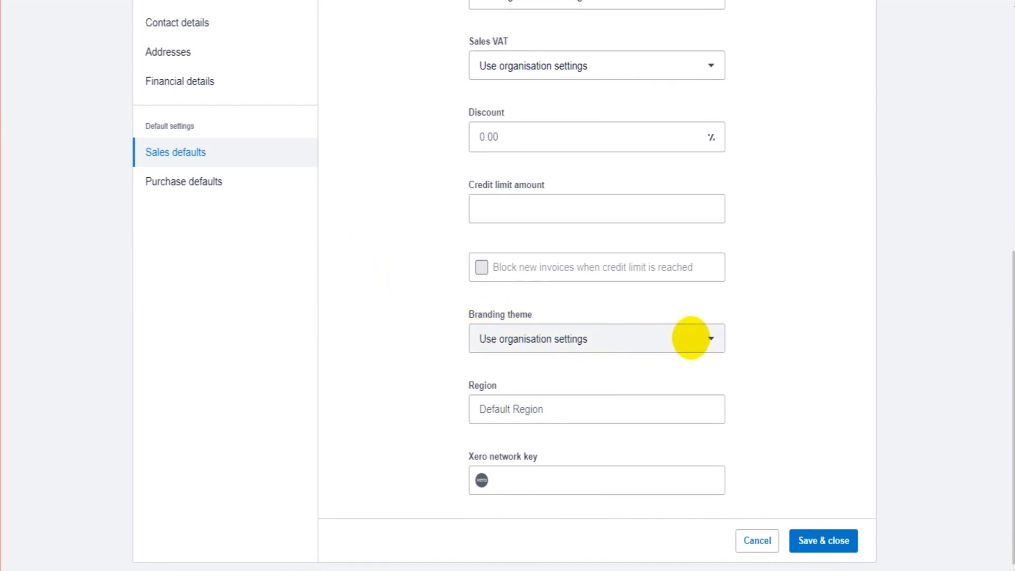
click(710, 336)
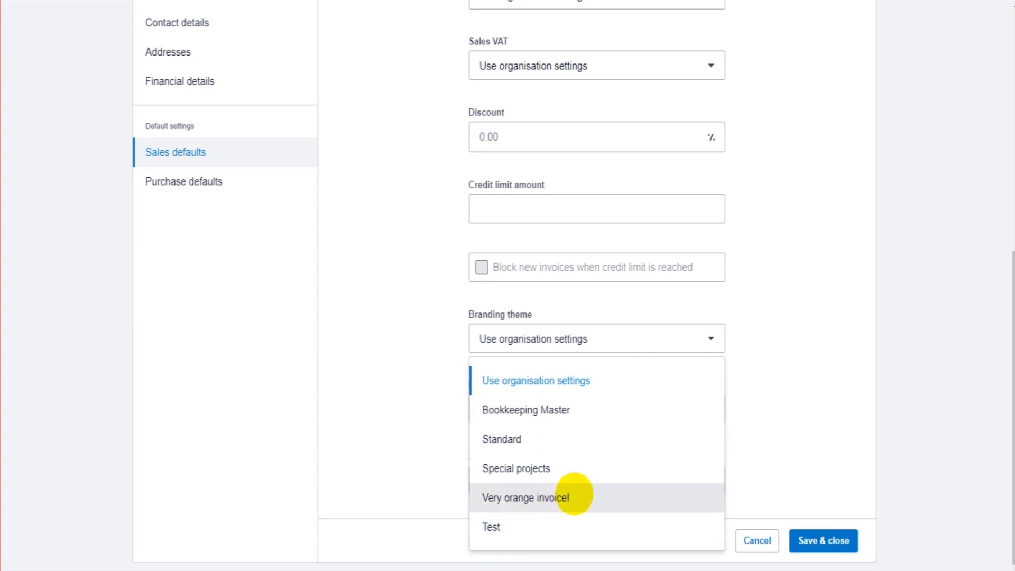
click(573, 494)
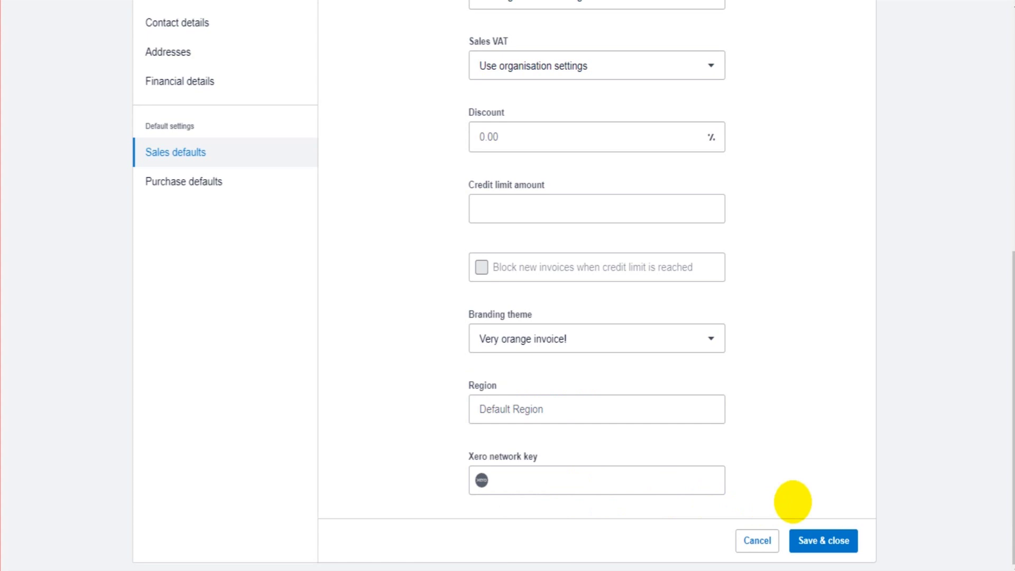
click(837, 536)
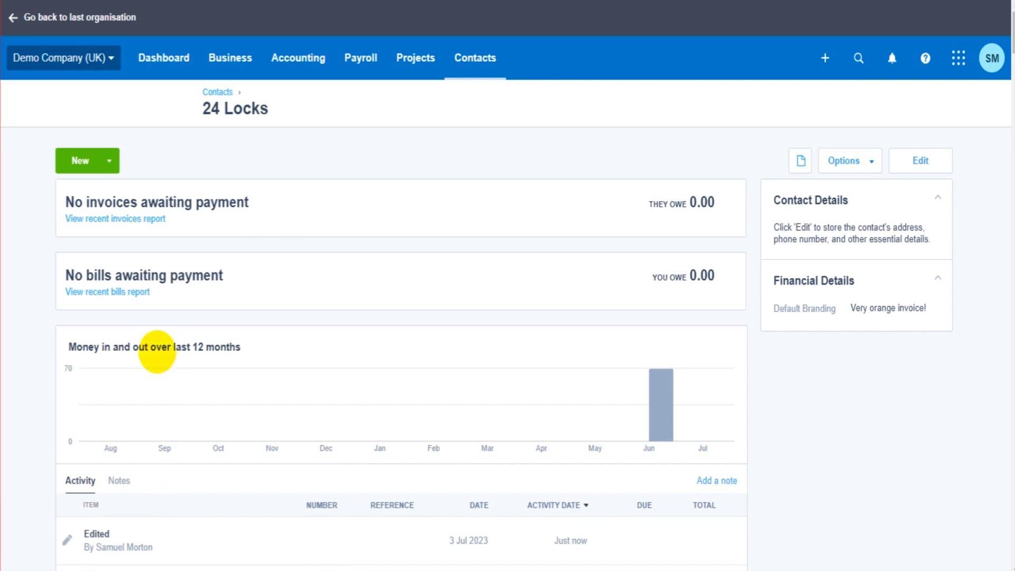
Go through Demo Company (UK) organisation settings to the Invoice settings branding themes list.
click(194, 115)
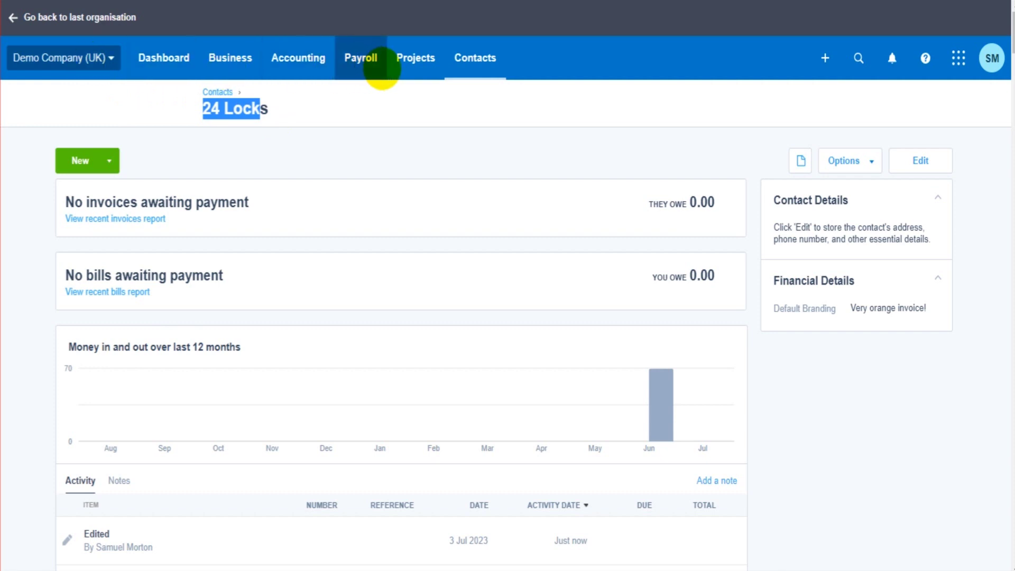
click(90, 62)
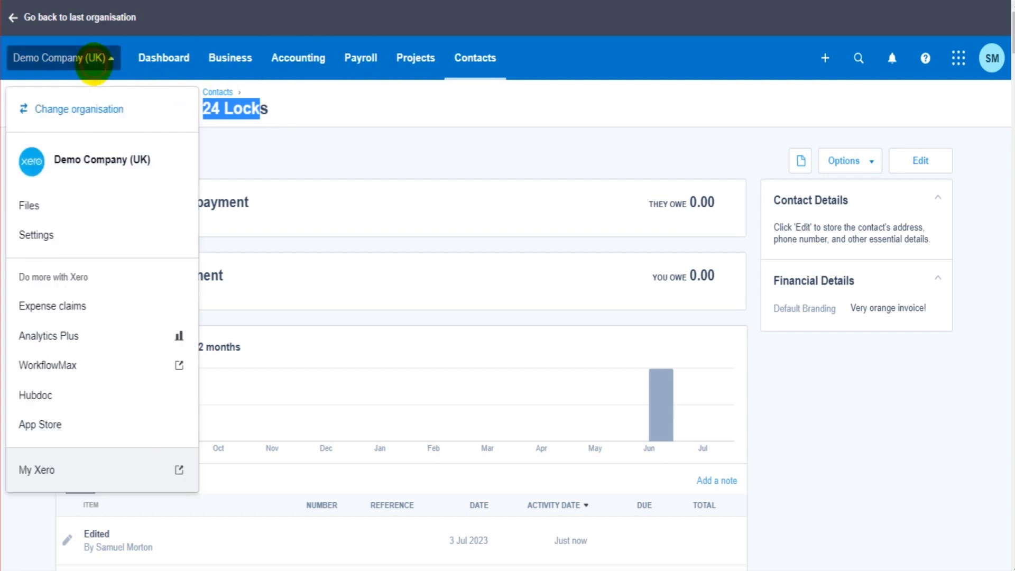
click(82, 234)
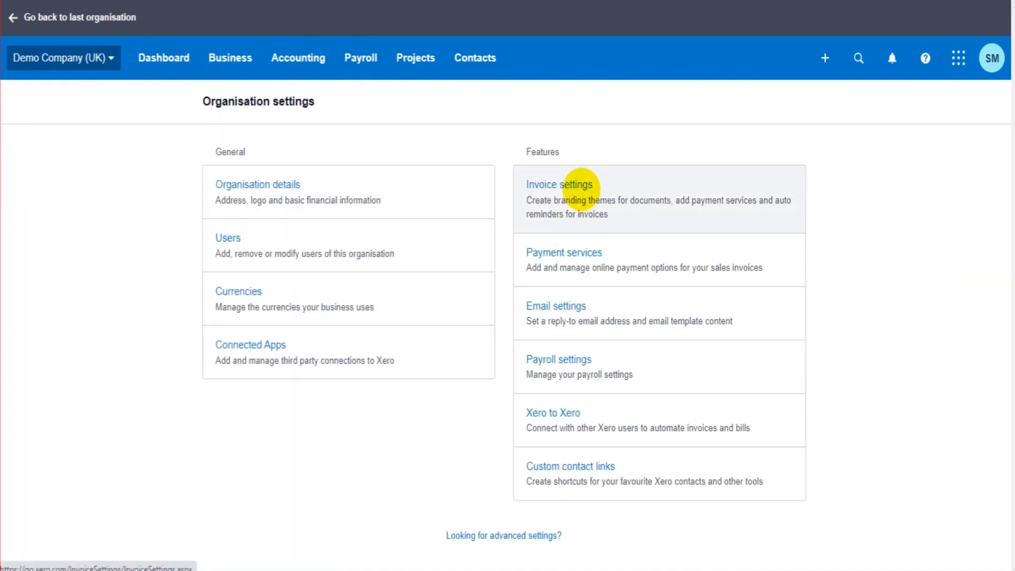
click(579, 184)
scroll(311, 220, down, 2)
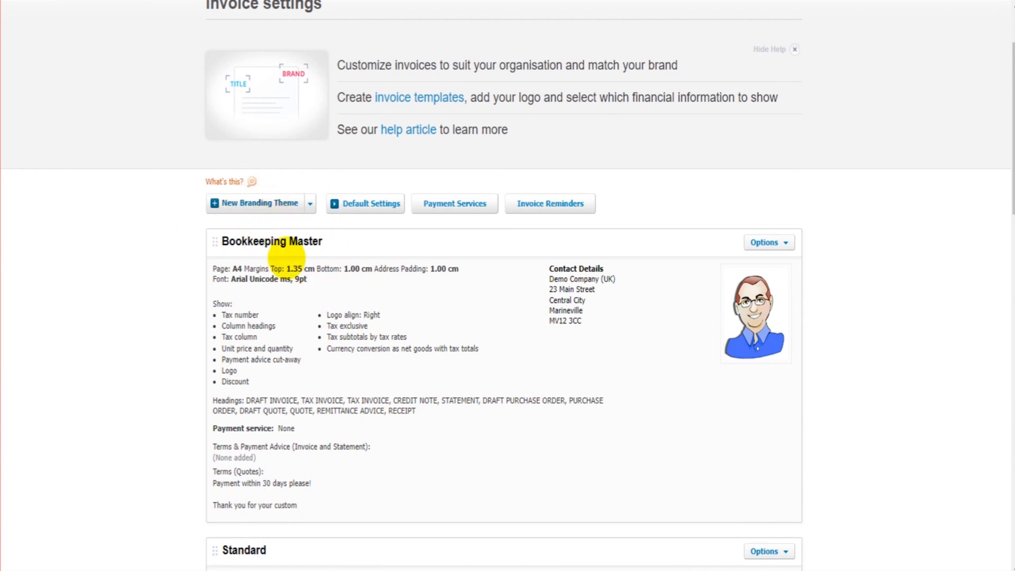
Check Bookkeeping Master's options without choosing, then open the Standard theme's options.
click(770, 241)
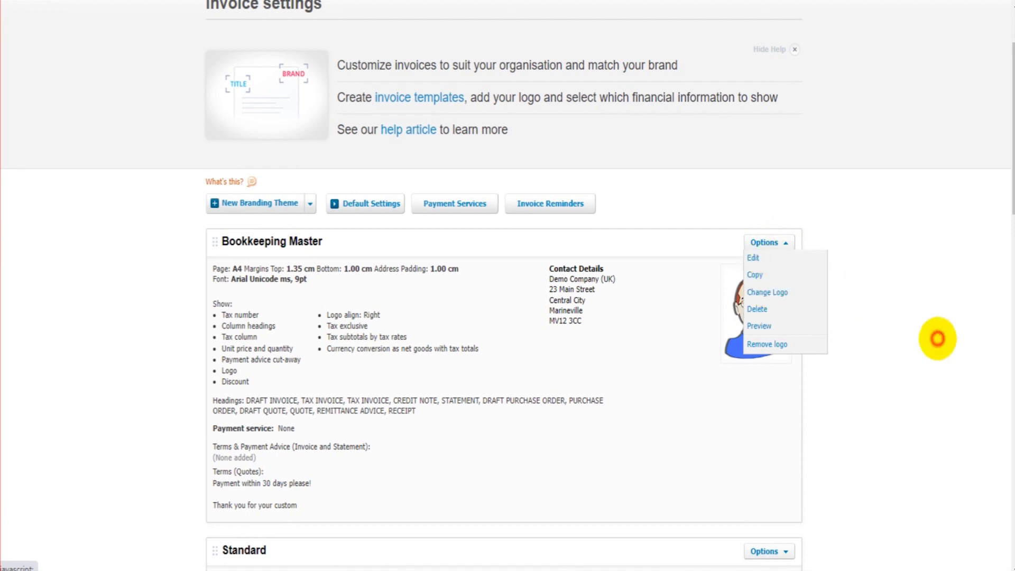
click(938, 338)
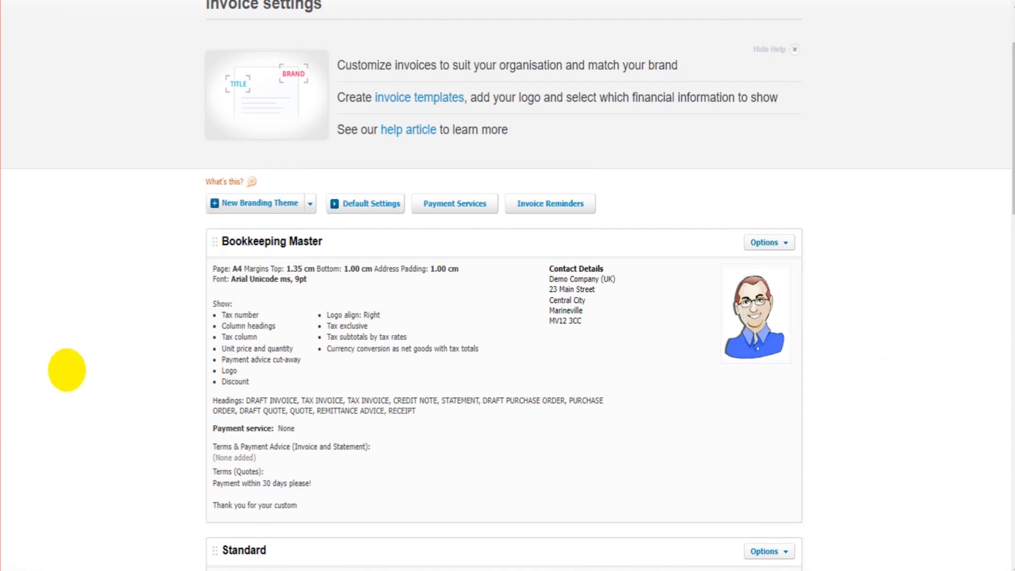
scroll(67, 370, down, 5)
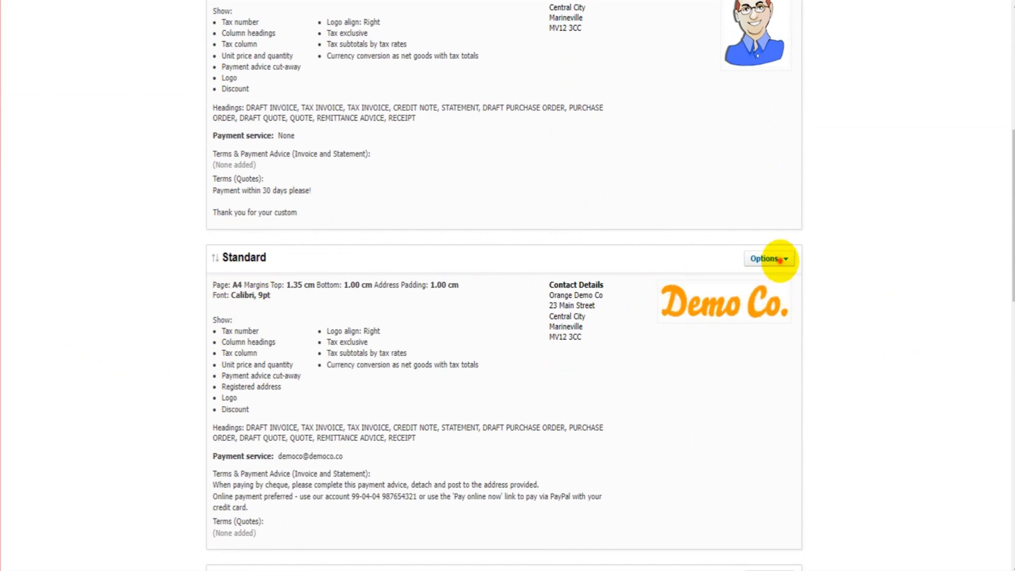
click(780, 260)
click(771, 275)
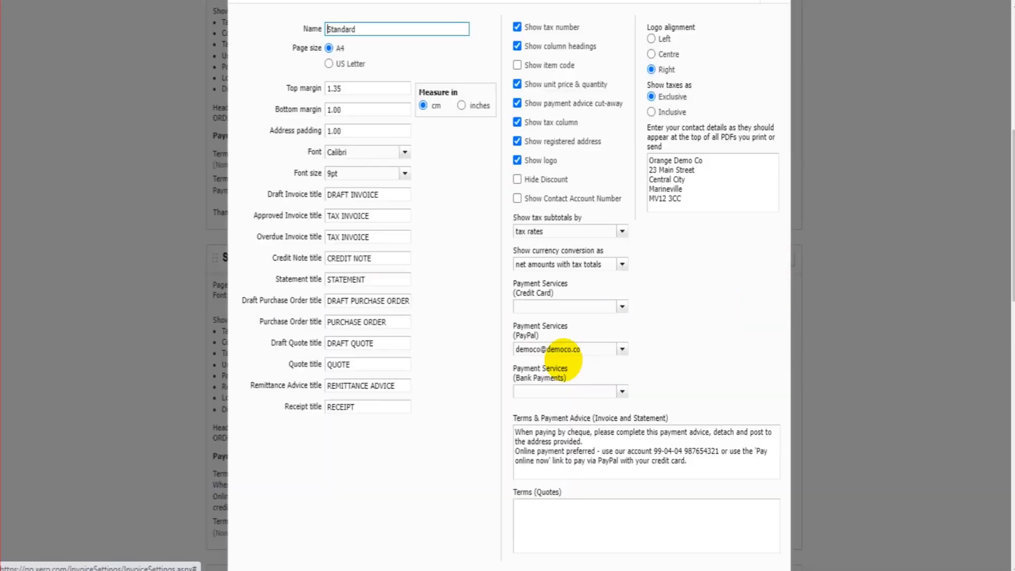
scroll(878, 304, down, 5)
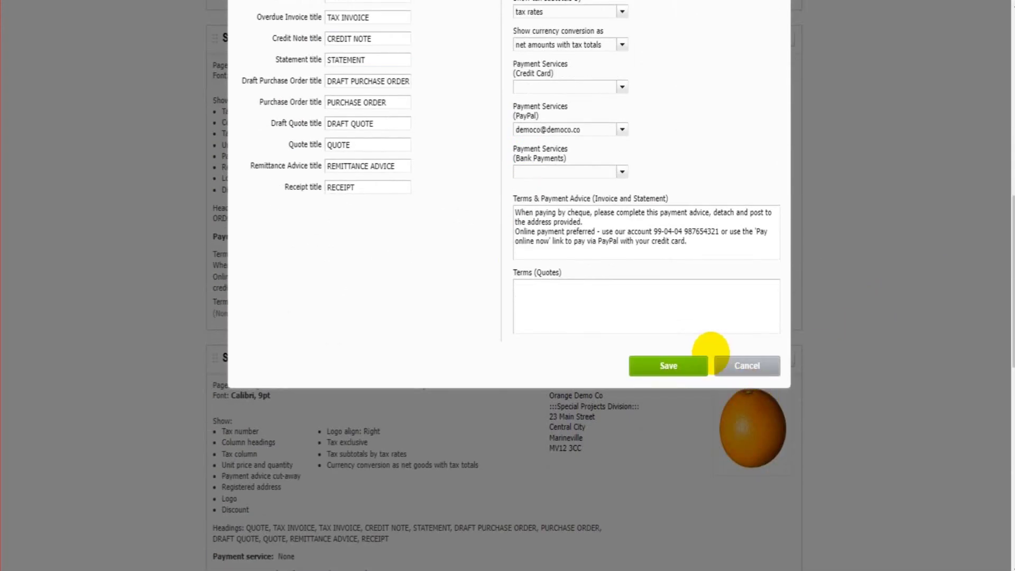
click(744, 361)
scroll(663, 351, up, 10)
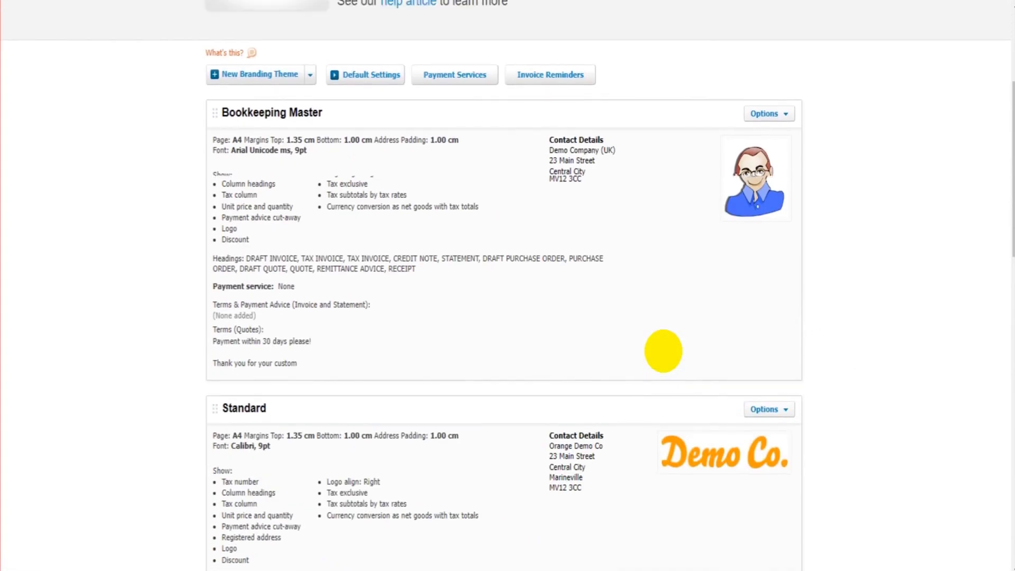